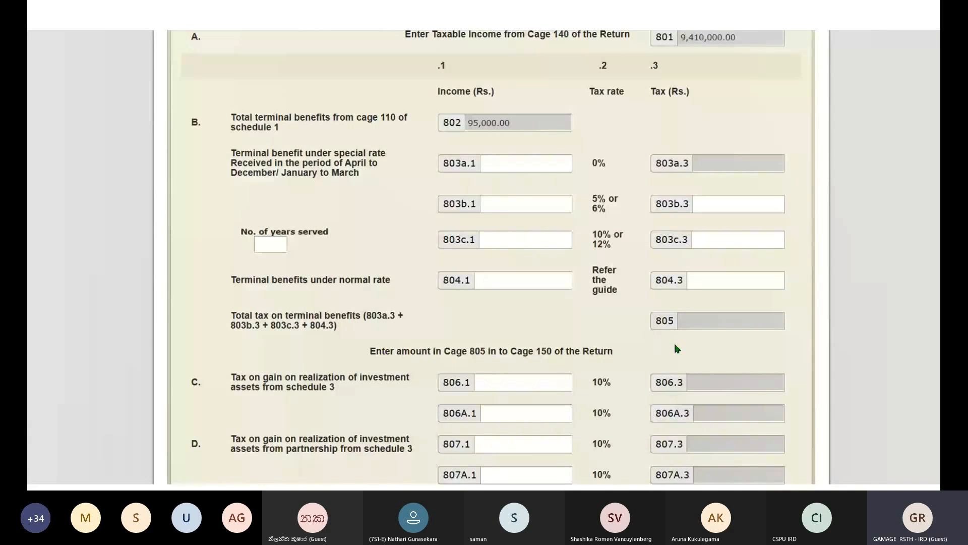
- Close Schedule 8 without saving and open Schedule 10 from Part C of the main return
{"action": "scroll", "coordinate": [677, 348], "scroll_direction": "down", "scroll_amount": 5}
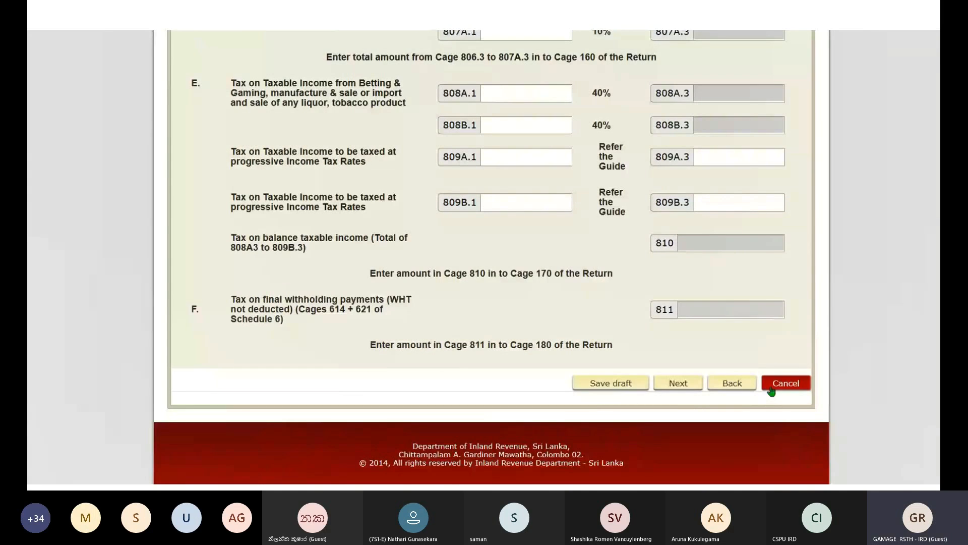
{"action": "left_click", "coordinate": [772, 385]}
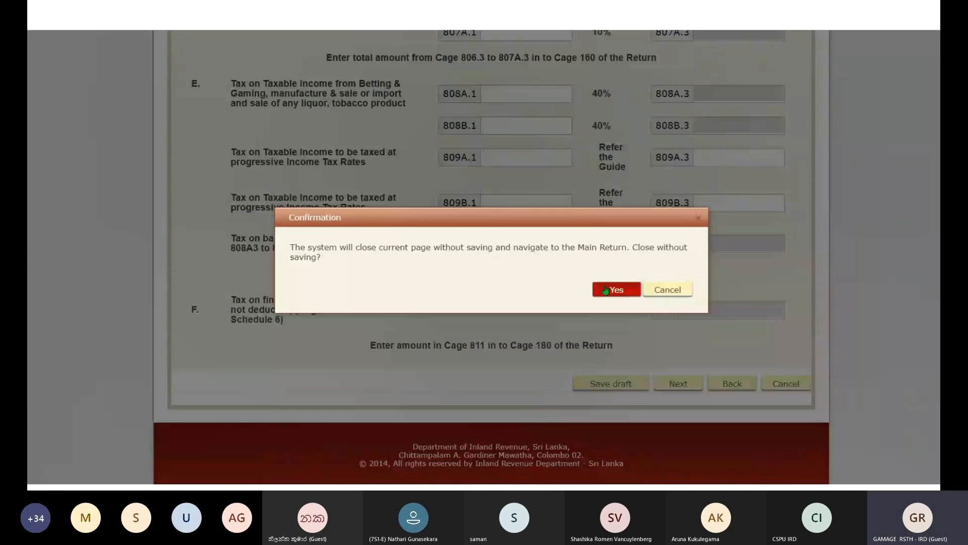
{"action": "left_click", "coordinate": [617, 287]}
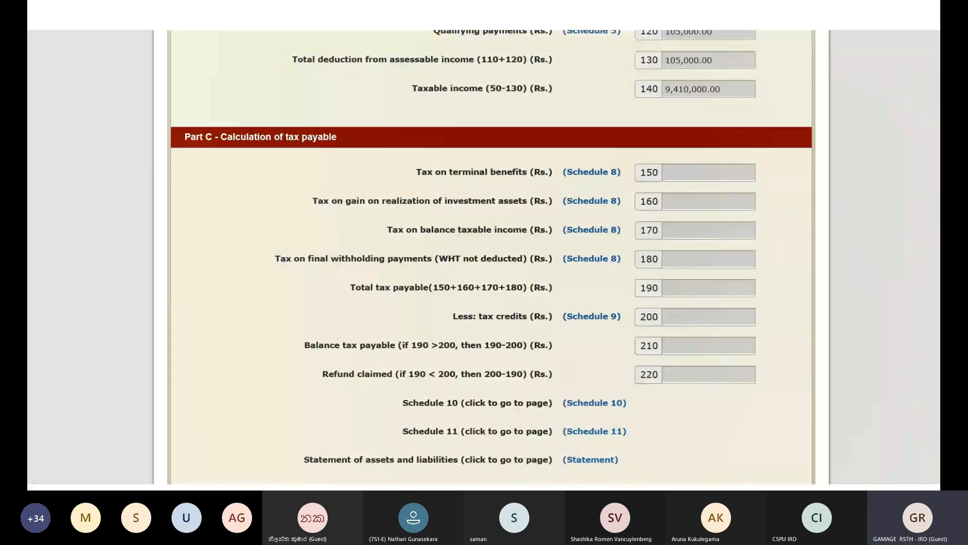
{"action": "scroll", "coordinate": [605, 314], "scroll_direction": "down", "scroll_amount": 2}
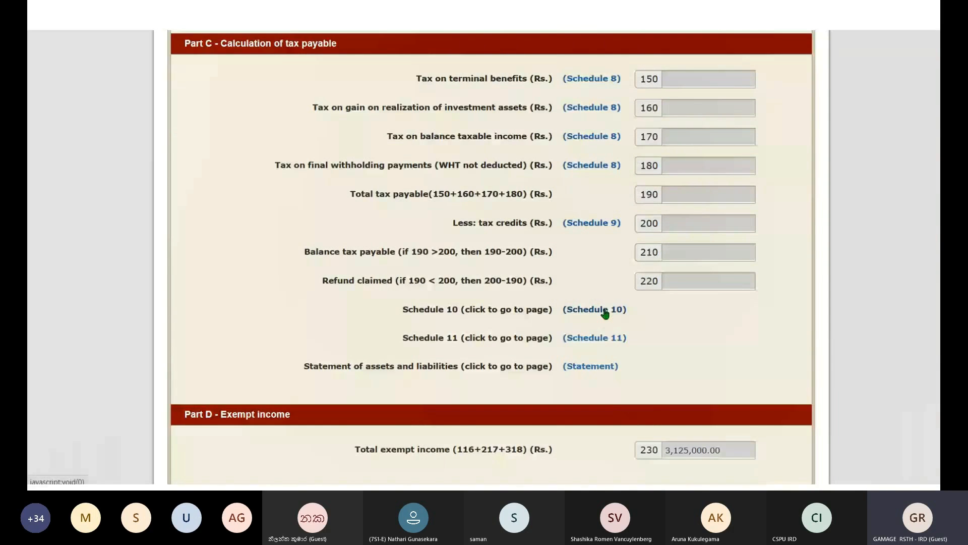
{"action": "left_click", "coordinate": [604, 311]}
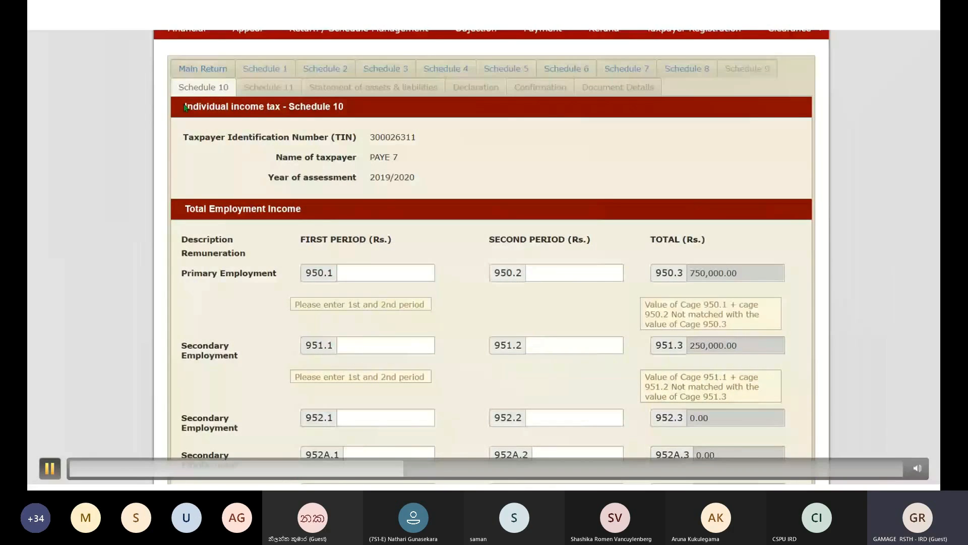
- Enter 500,000 in cage 950.1 and 250,000 in cage 950.2 for primary employment income
{"action": "left_click", "coordinate": [50, 468]}
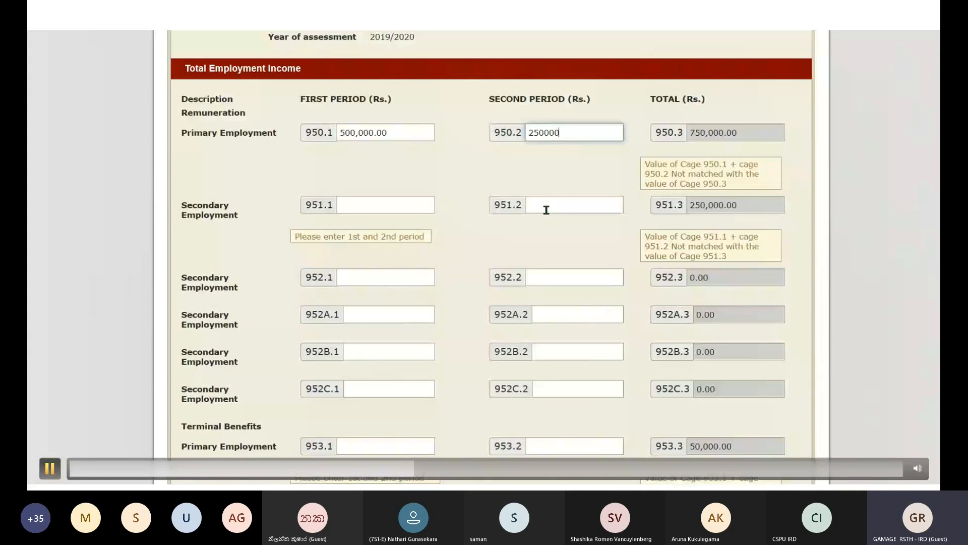
- Advance through Schedule 10 to the sole proprietor and partnership Business Income rows
{"action": "key", "text": "space"}
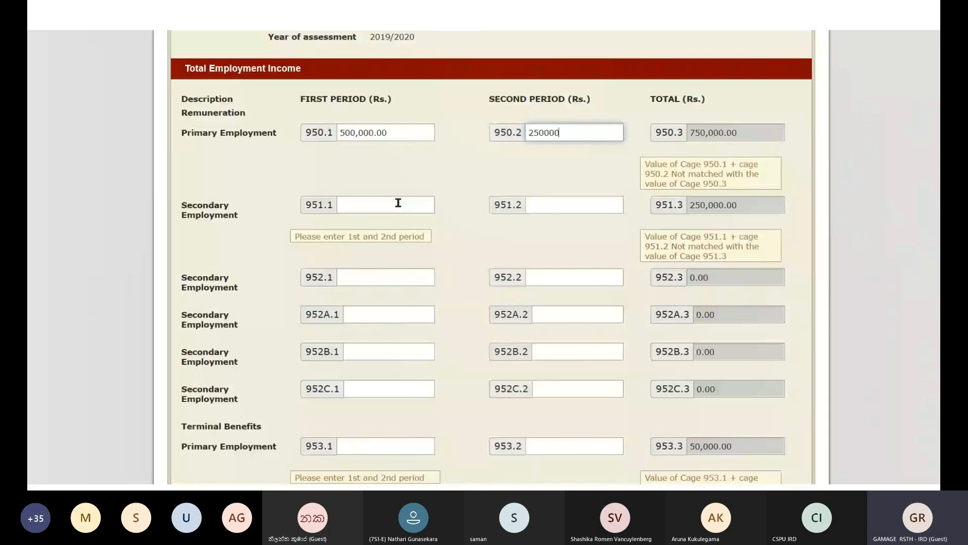
{"action": "key", "text": "space"}
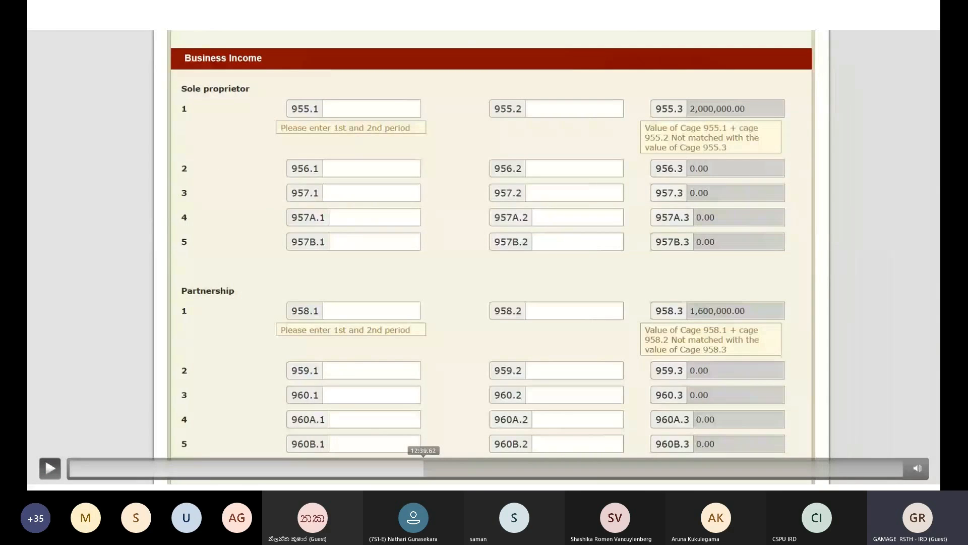
- Enter 200,000 in cage 951.1 and begin the second-period amount in cage 951.2
{"action": "left_click", "coordinate": [422, 468]}
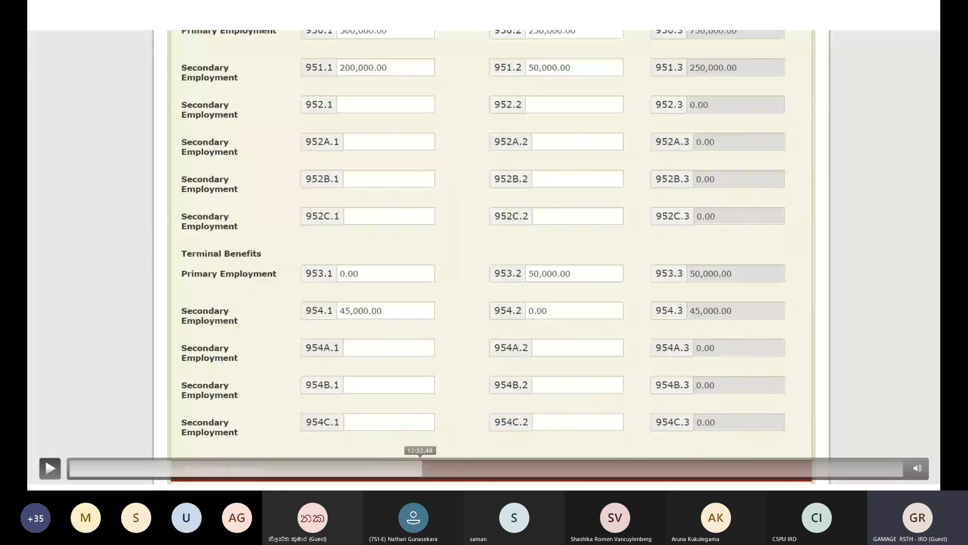
{"action": "left_click", "coordinate": [420, 468]}
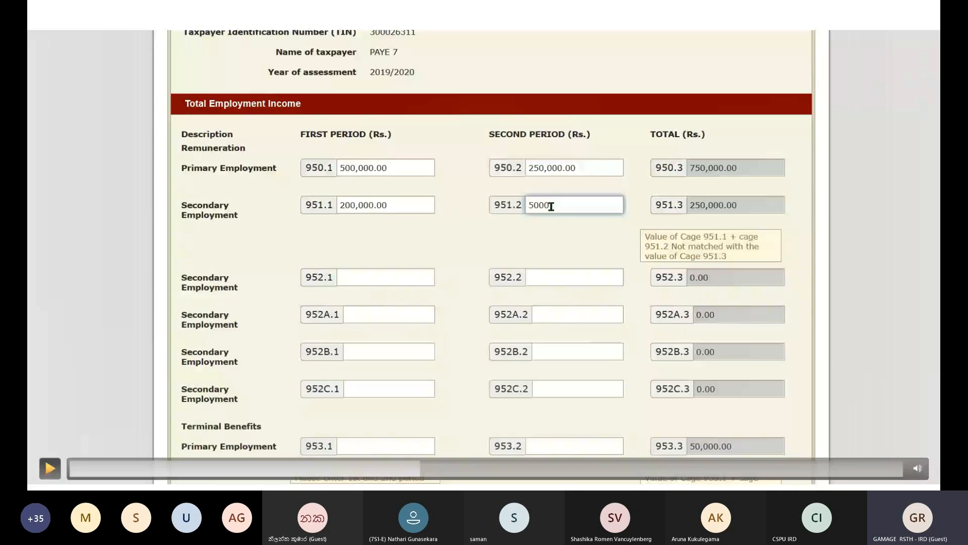
- Complete the remaining Schedule 10 period splits and enter 525,000 employment relief in cage 976.1
{"action": "key", "text": "space"}
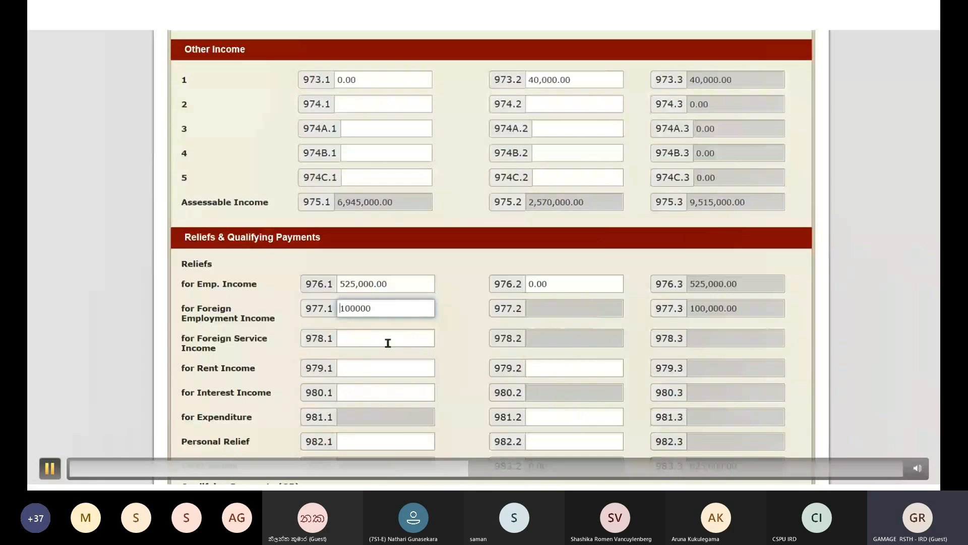
- Return to the personal tax login page with tax reference number, IRD PIN and captcha fields
{"action": "key", "text": "space"}
{"action": "key", "text": "space"}
{"action": "left_click", "coordinate": [50, 469]}
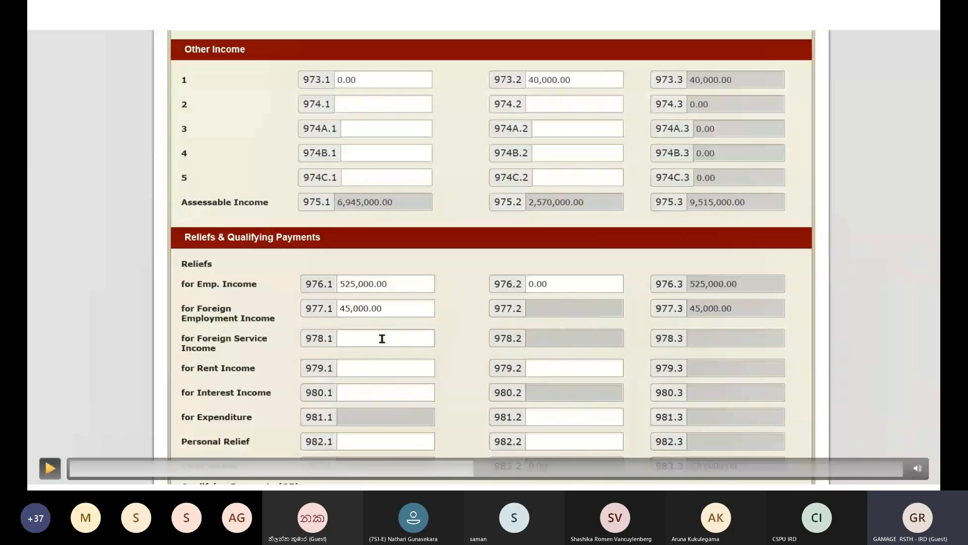
{"action": "key", "text": "space"}
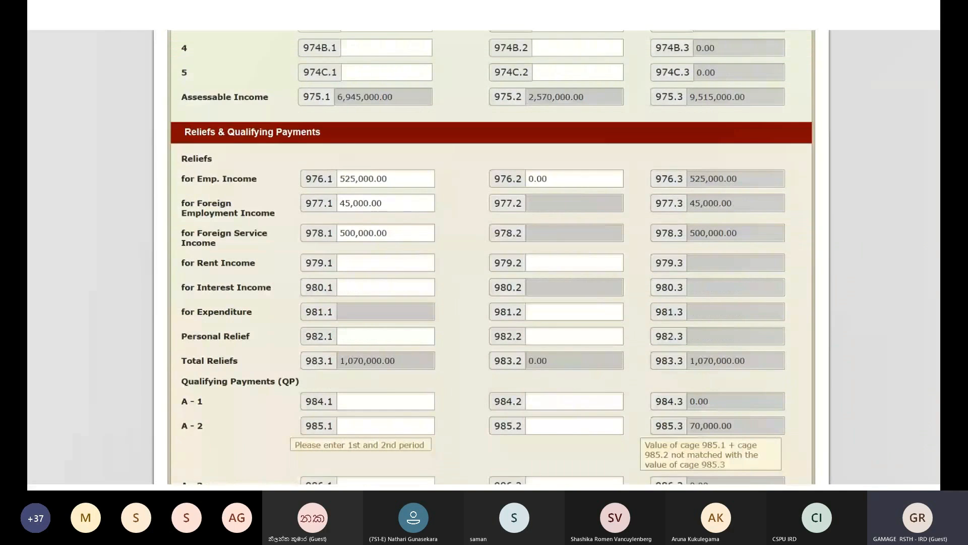
{"action": "left_click", "coordinate": [335, 170]}
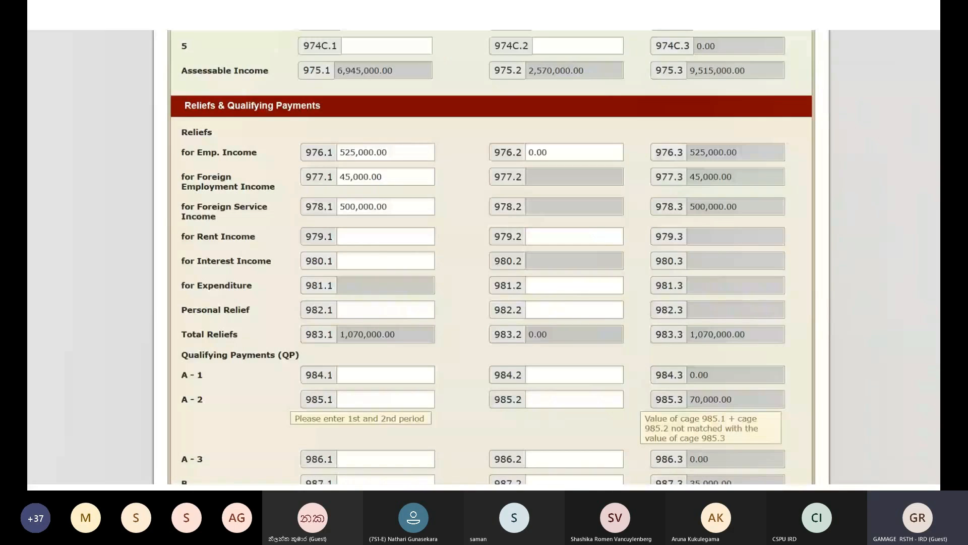
{"action": "mouse_move", "coordinate": [50, 468]}
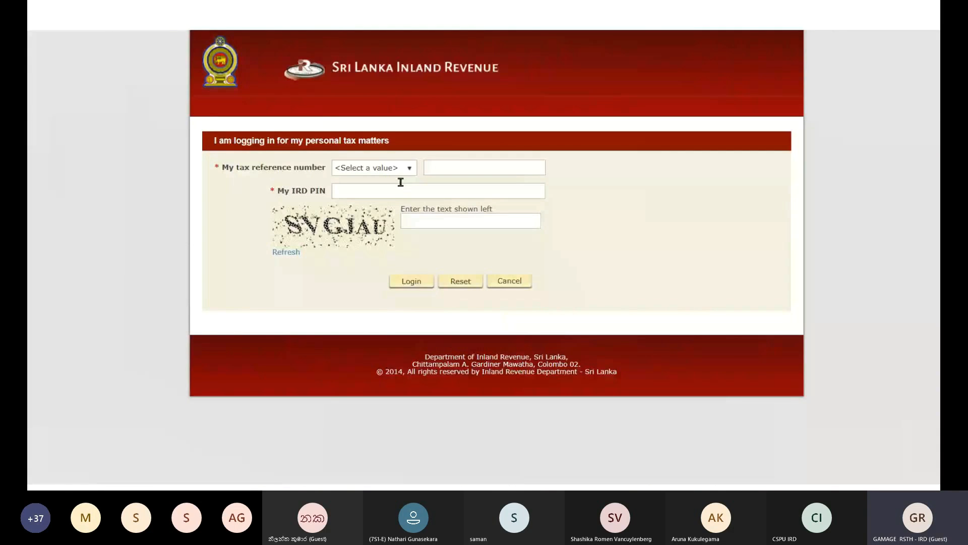
- Bring back the Reliefs section showing 525,000.00 employment and 100,000.00 foreign employment reliefs
{"action": "left_click", "coordinate": [437, 468]}
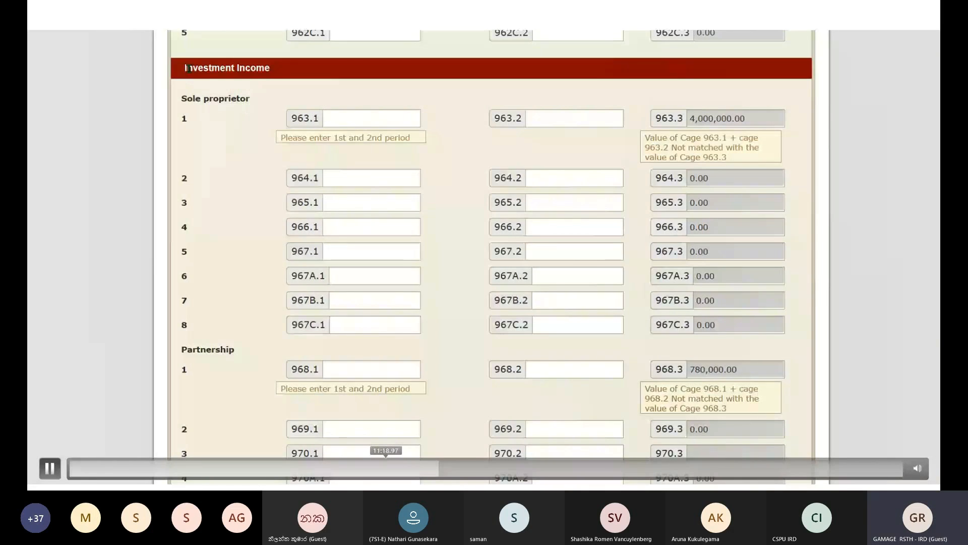
{"action": "left_click", "coordinate": [381, 468]}
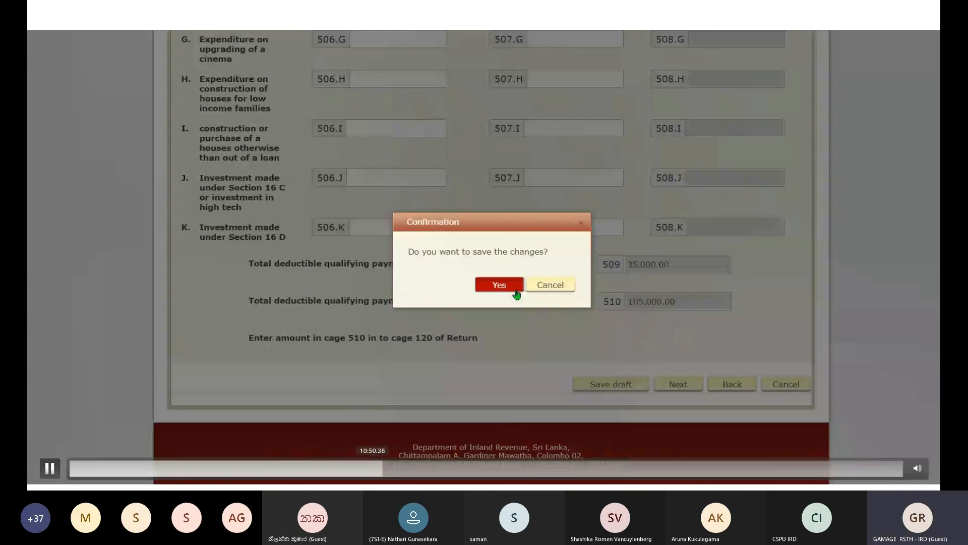
{"action": "left_click", "coordinate": [50, 469]}
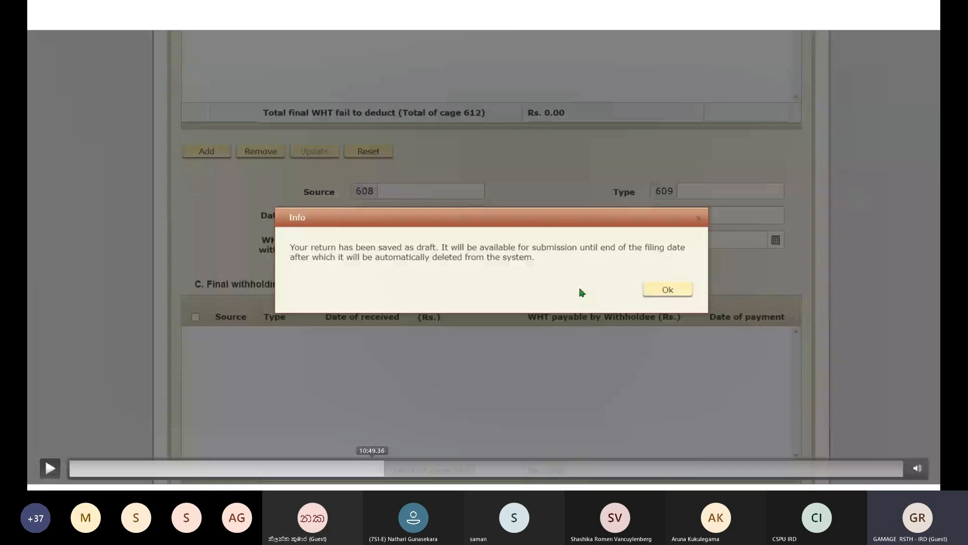
{"action": "left_click", "coordinate": [389, 468]}
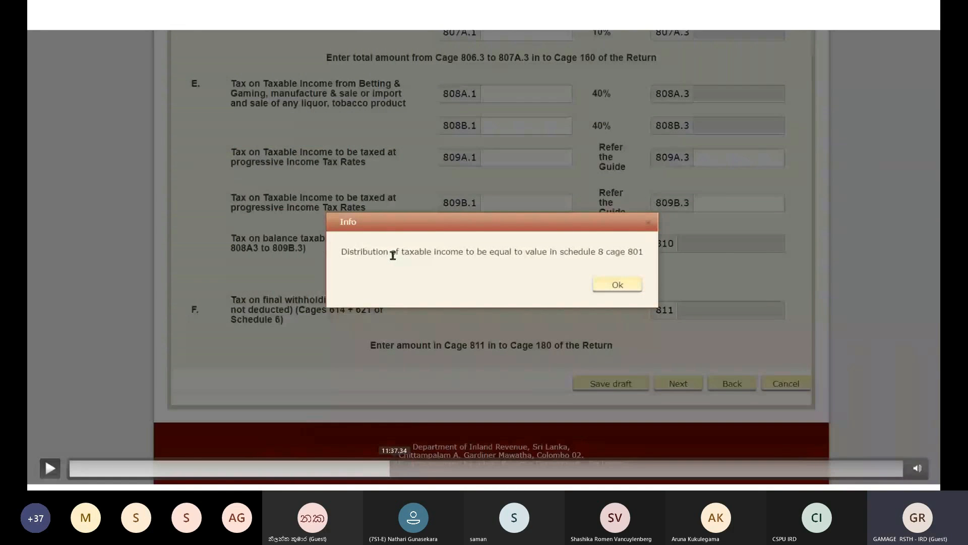
{"action": "left_click", "coordinate": [407, 468]}
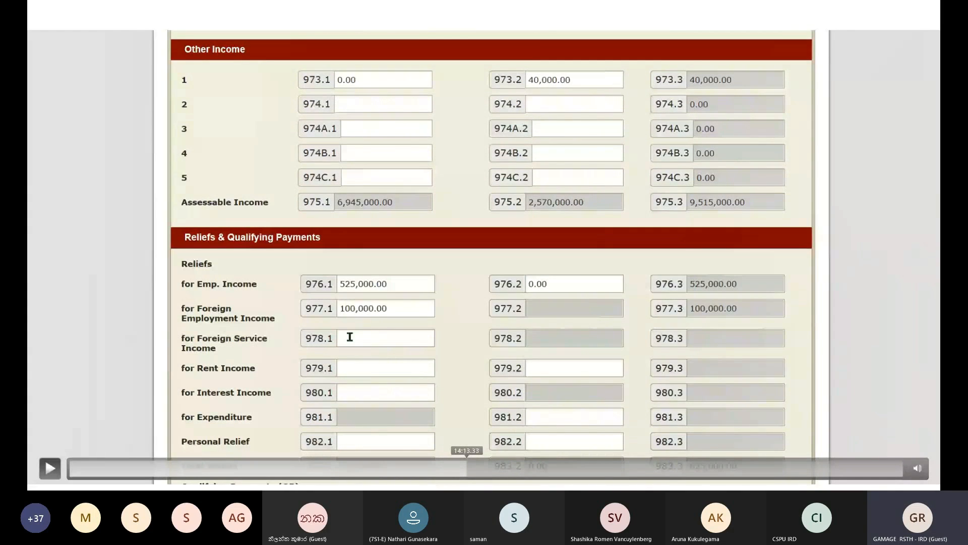
{"action": "left_click", "coordinate": [50, 468]}
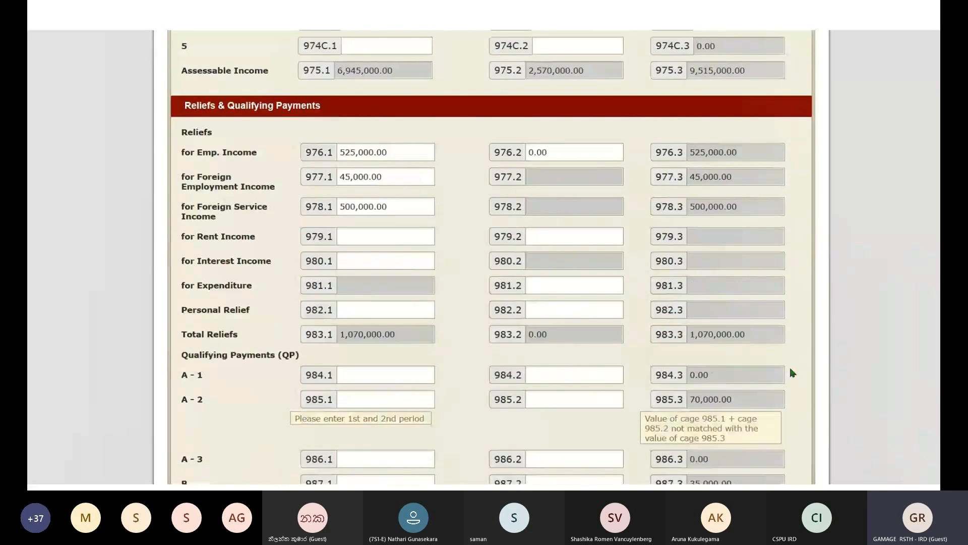
- Enter rent income relief of 750,000 in cage 979.1 and 250,000 in cage 979.2
{"action": "scroll", "coordinate": [456, 328], "scroll_direction": "up", "scroll_amount": 2}
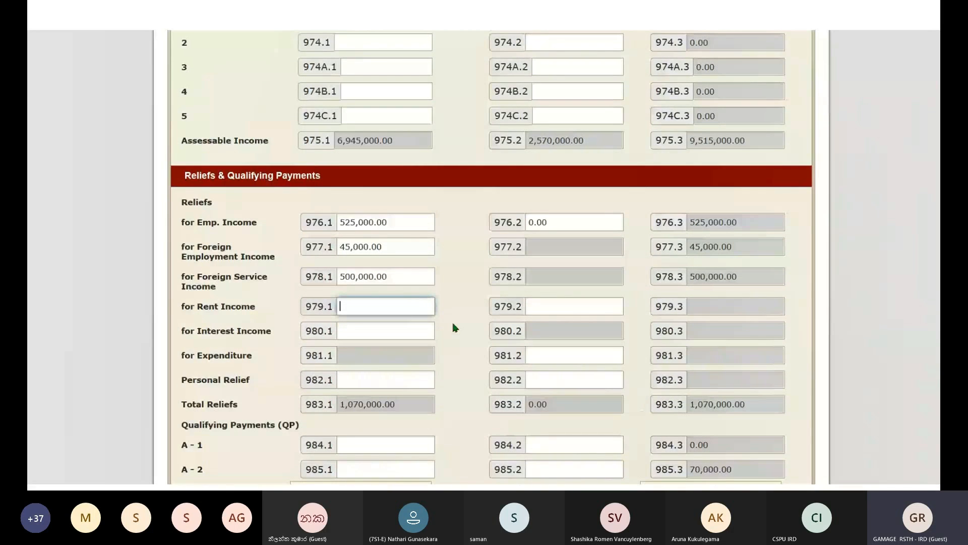
{"action": "type", "text": "750"}
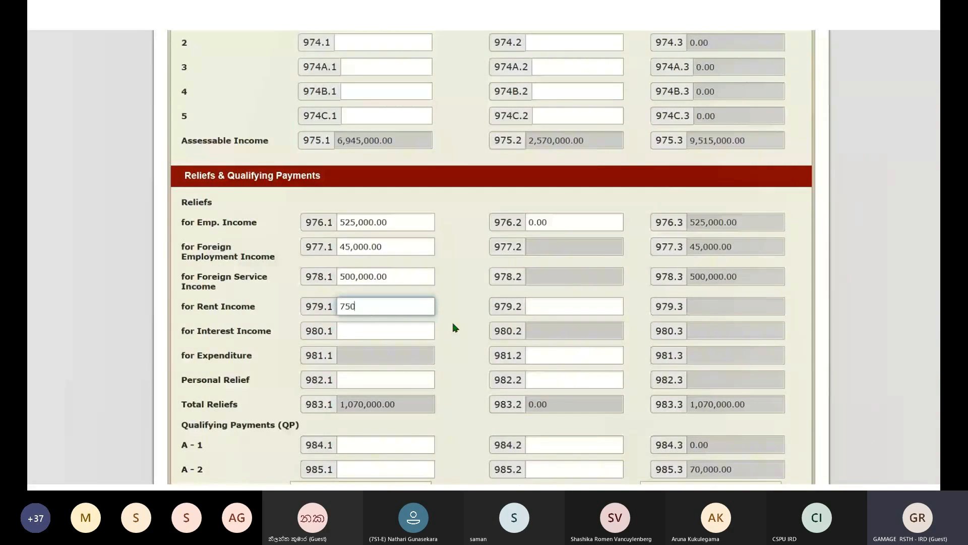
{"action": "type", "text": ",000"}
{"action": "left_click", "coordinate": [545, 305]}
{"action": "type", "text": "25000"}
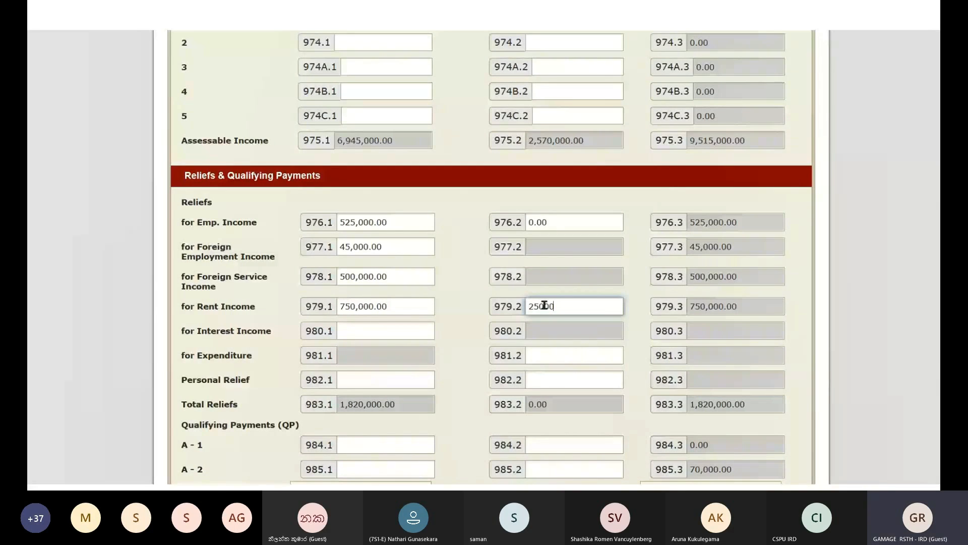
{"action": "type", "text": "0"}
{"action": "left_click", "coordinate": [633, 322]}
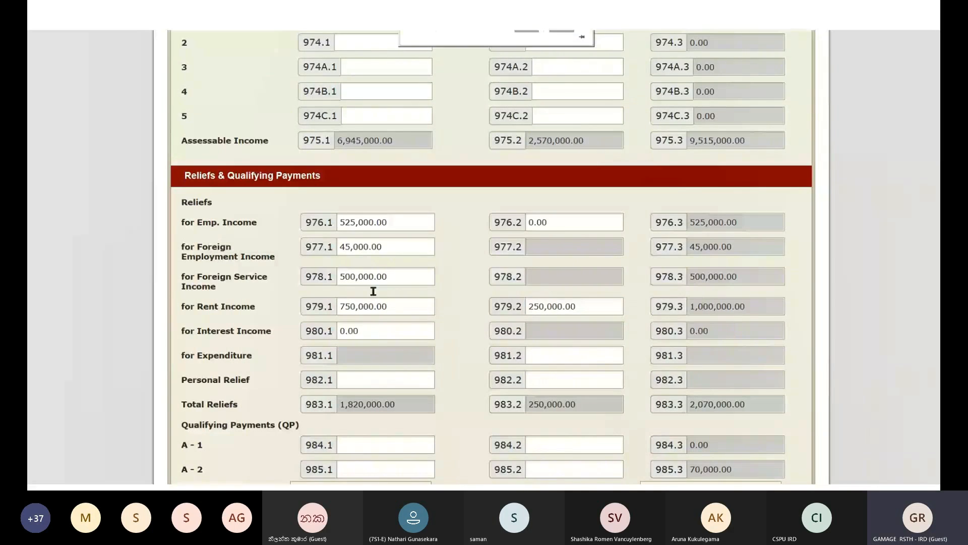
{"action": "double_click", "coordinate": [342, 388]}
{"action": "left_click", "coordinate": [353, 382]}
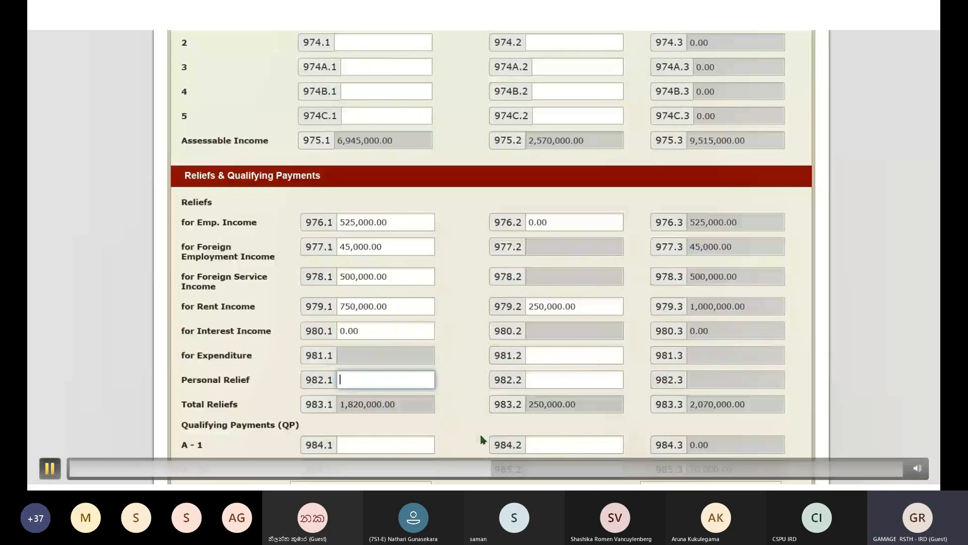
- Start the first-period personal relief in cage 982.1, typing 75 then correcting a digit
{"action": "type", "text": "75"}
{"action": "key", "text": "BackSpace"}
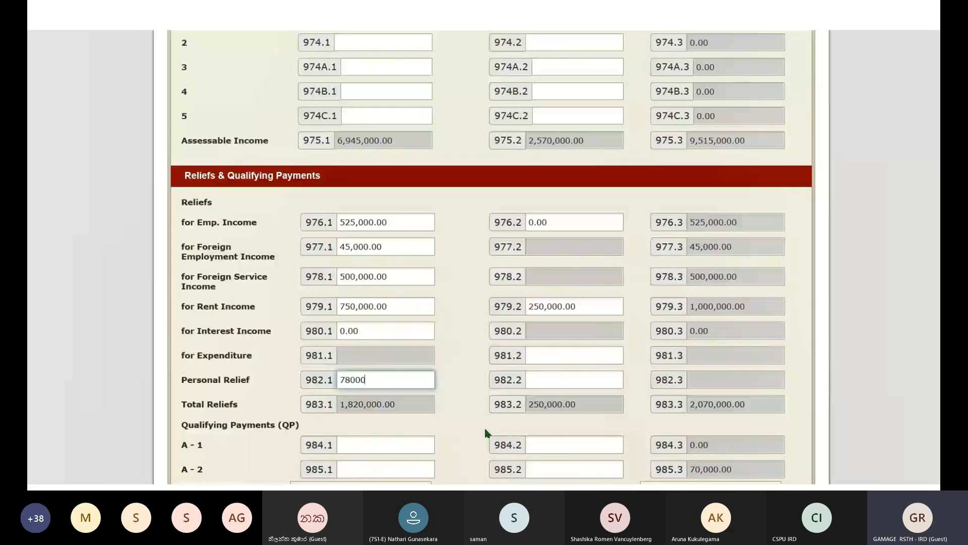
- Complete personal relief as 280,000 in cage 982.1 and 10,000 in cage 982.2
{"action": "type", "text": "0"}
{"action": "mouse_move", "coordinate": [488, 451]}
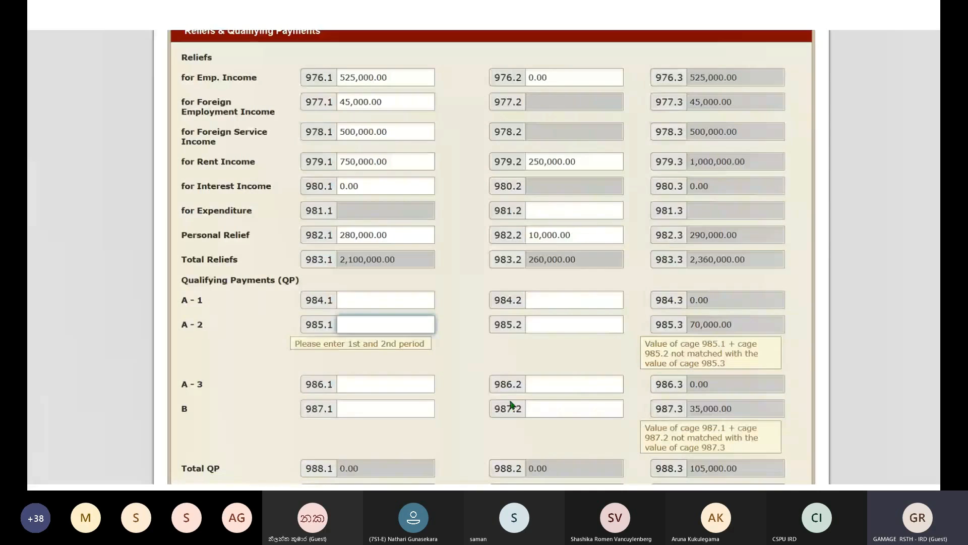
- Enter 70,000.00 as the second-period A-2 qualifying payment
{"action": "key", "text": "Tab"}
{"action": "type", "text": "7000"}
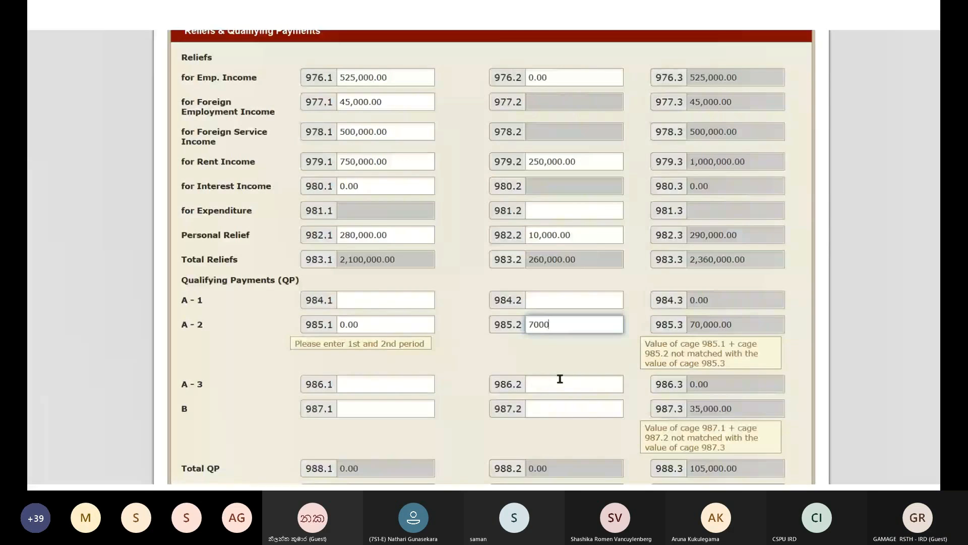
{"action": "type", "text": "0"}
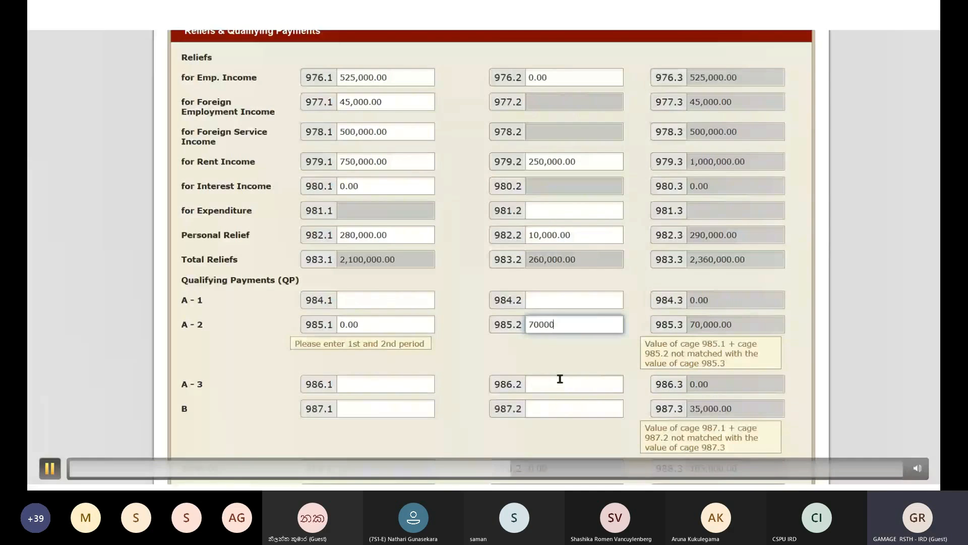
{"action": "left_click", "coordinate": [407, 368]}
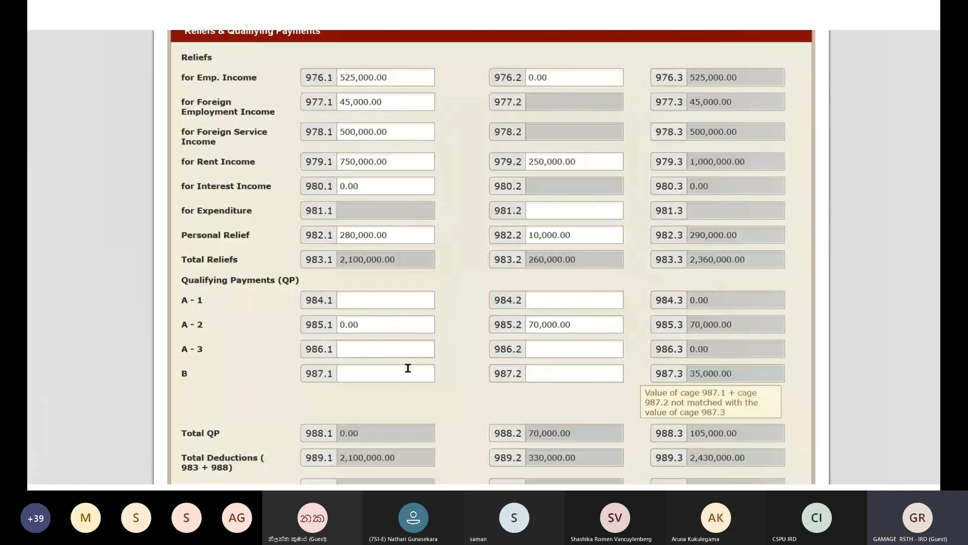
- Enter 35,000.00 as the first-period B qualifying payment so the totals recalculate
{"action": "left_click", "coordinate": [366, 376]}
{"action": "type", "text": "35000"}
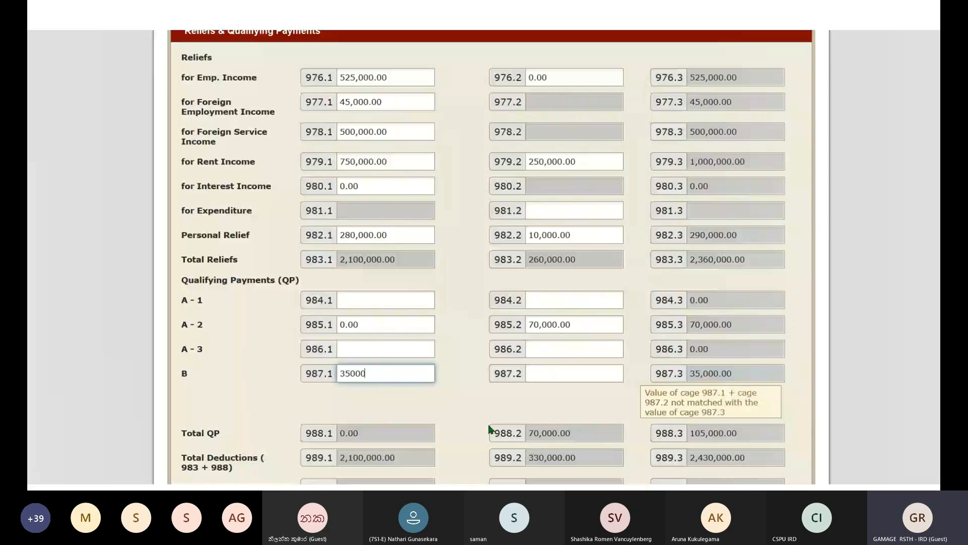
{"action": "left_click", "coordinate": [464, 394]}
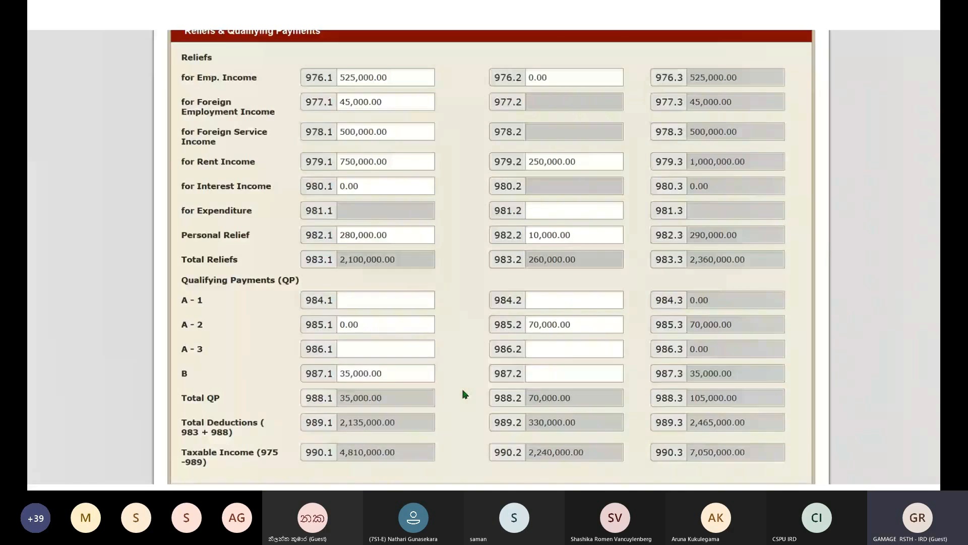
- Save the Schedule 10 changes and advance to Schedule 11 – Loss Adjustment, Part IA business losses
{"action": "scroll", "coordinate": [465, 394], "scroll_direction": "down", "scroll_amount": 2}
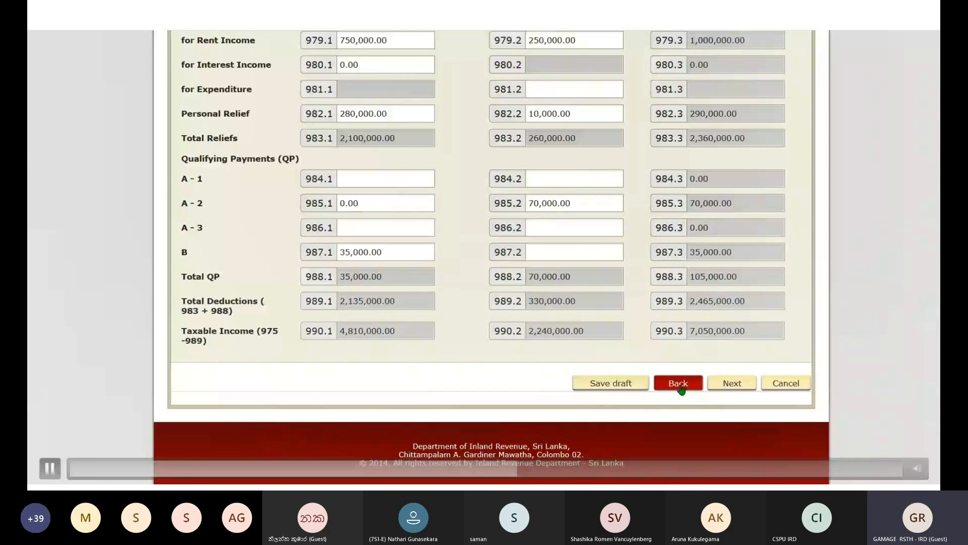
{"action": "left_click", "coordinate": [50, 469]}
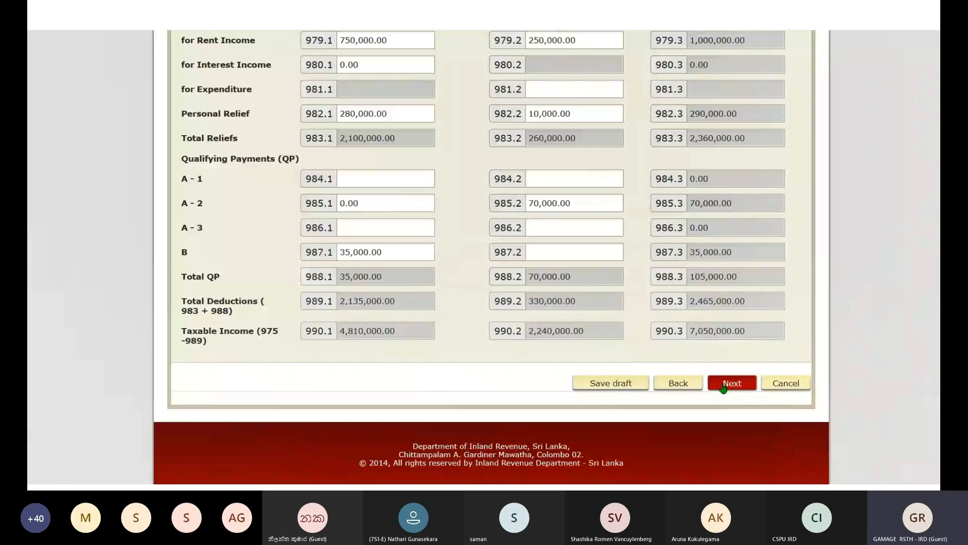
{"action": "left_click", "coordinate": [723, 388]}
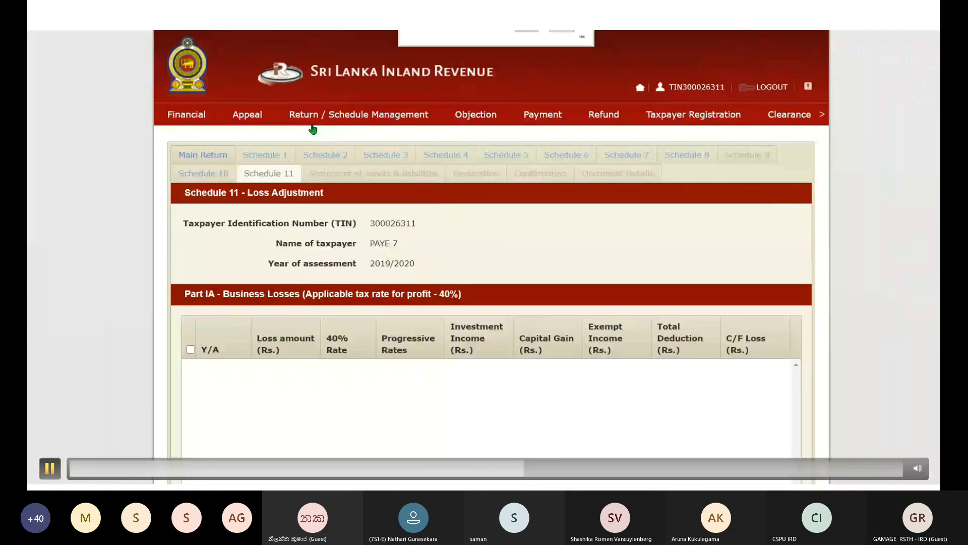
{"action": "key", "text": "space"}
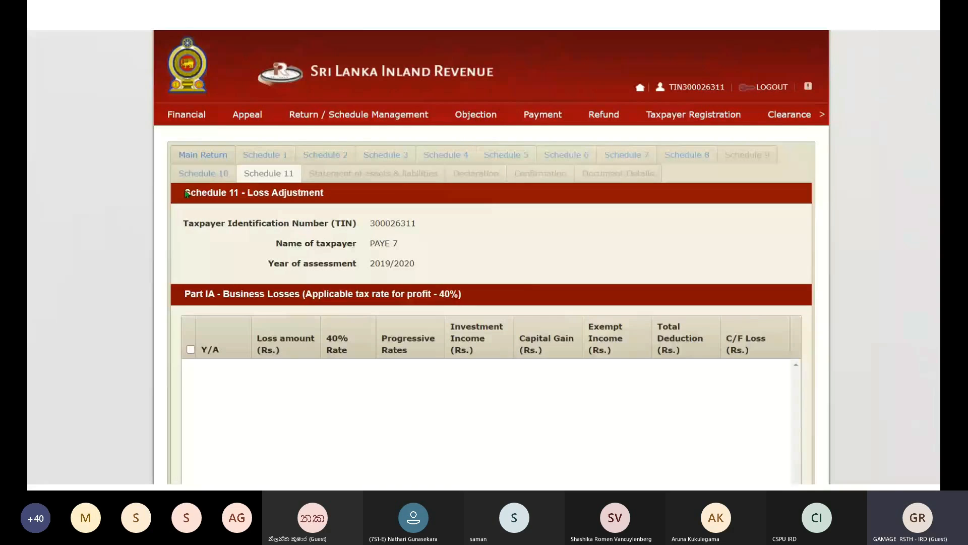
{"action": "mouse_move", "coordinate": [50, 468]}
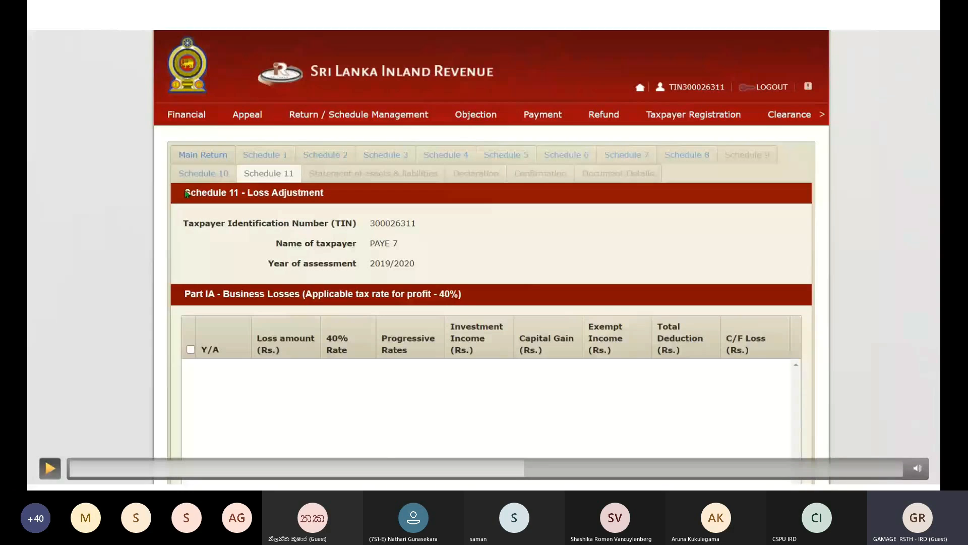
- Advance from Schedule 11 to the 2019/2020 Statement of Assets & Liabilities page
{"action": "left_click", "coordinate": [50, 468]}
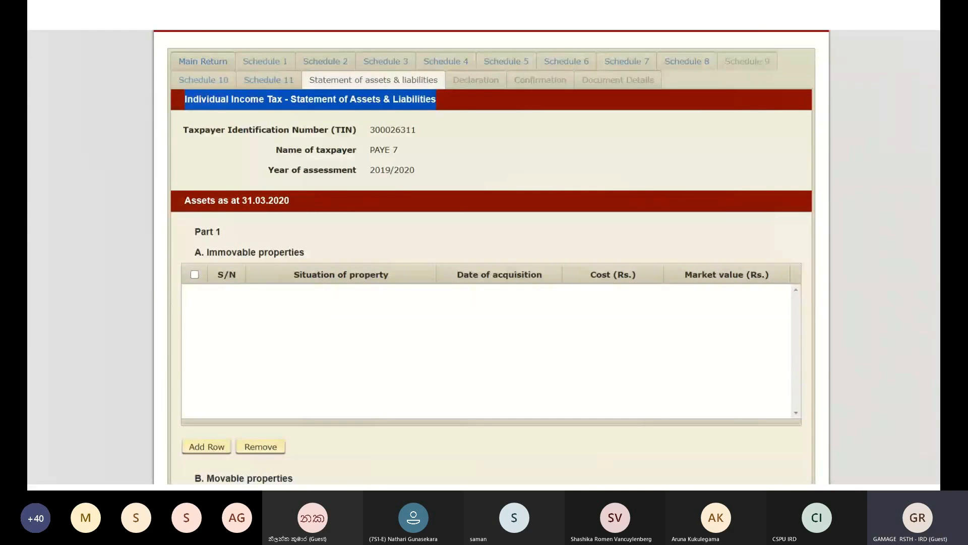
- Scroll the assets statement and add a row to the immovable properties table
{"action": "scroll", "coordinate": [221, 294], "scroll_direction": "down", "scroll_amount": 3}
{"action": "left_click", "coordinate": [222, 295]}
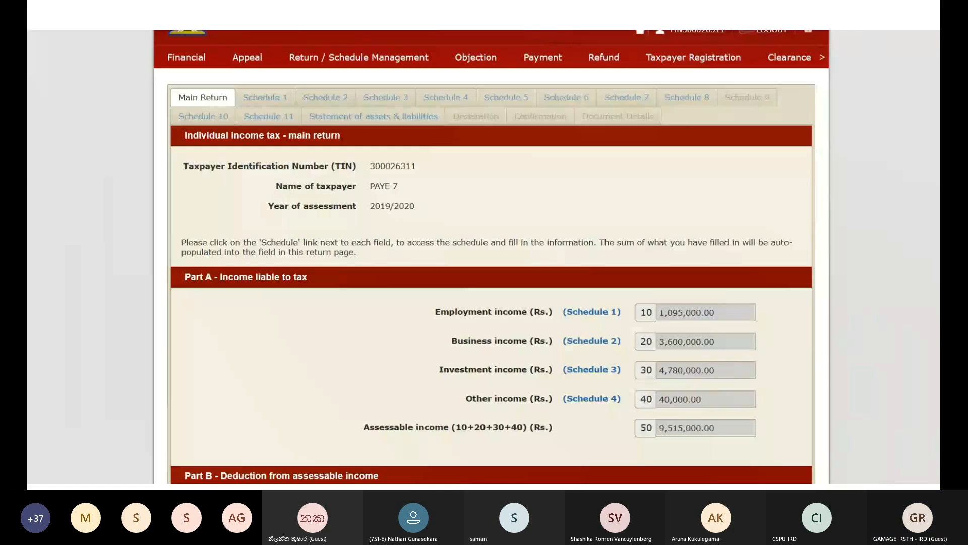
- Resume the walkthrough to the tax calculation, where 95,000.00 terminal benefits are taxed at 0%
{"action": "mouse_move", "coordinate": [49, 468]}
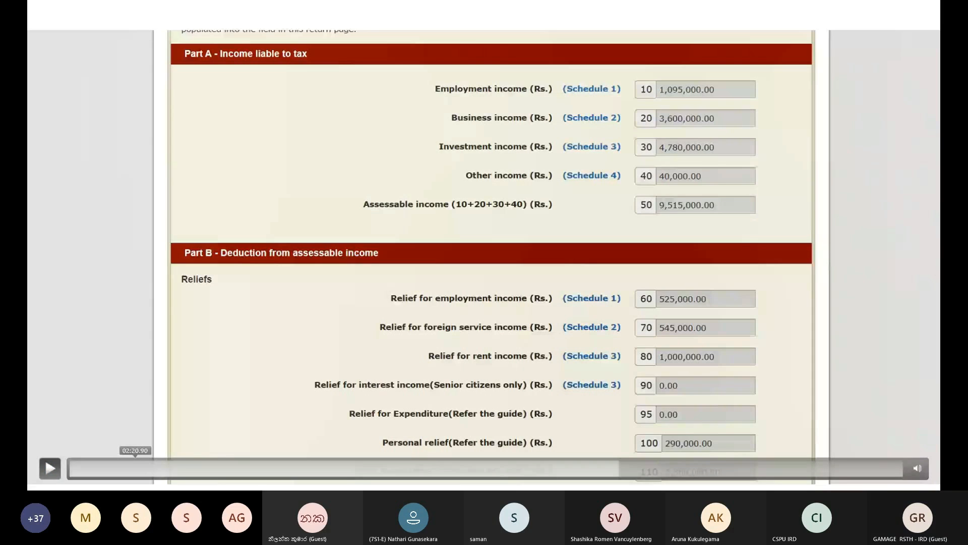
{"action": "left_click", "coordinate": [50, 468]}
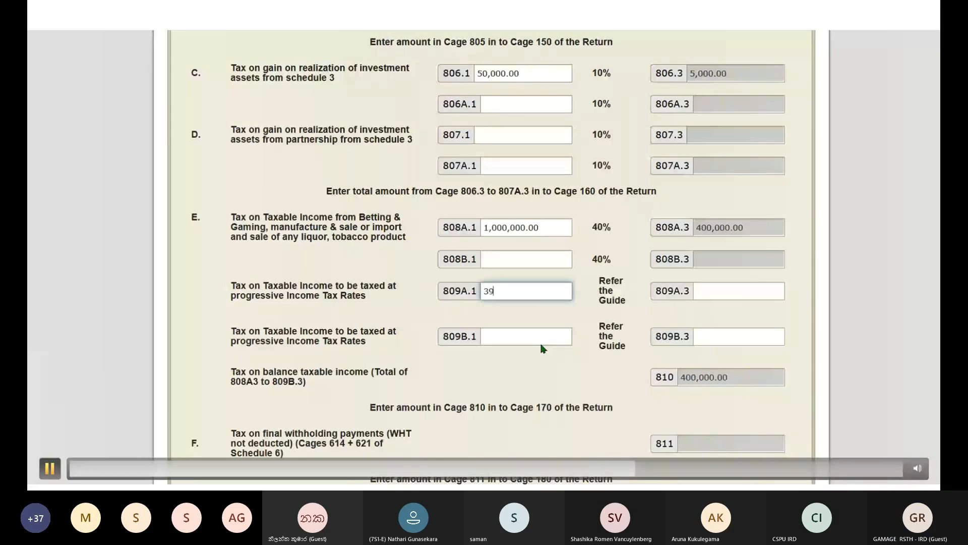
- Pause on the 3905000 entry in cage 809A.1, then resume the walkthrough
{"action": "key", "text": "space"}
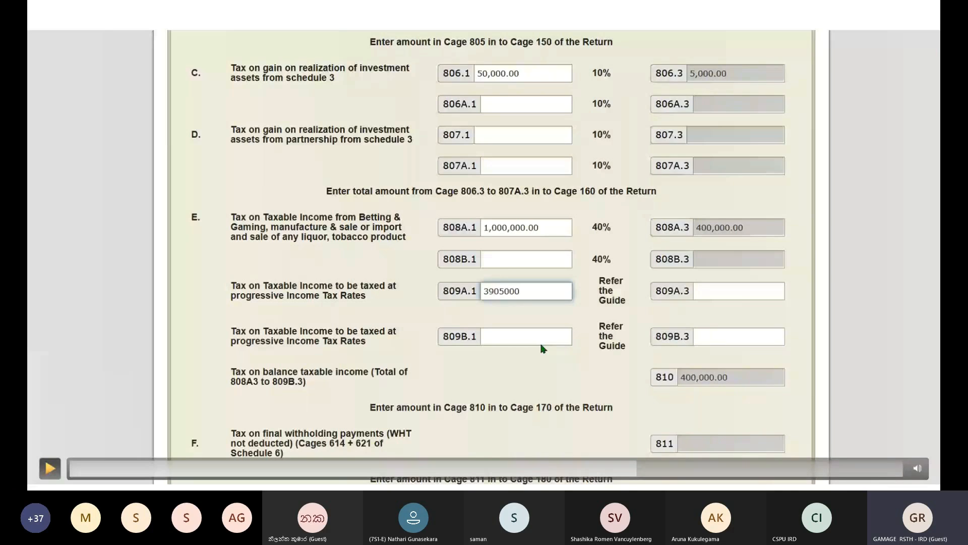
{"action": "key", "text": "space"}
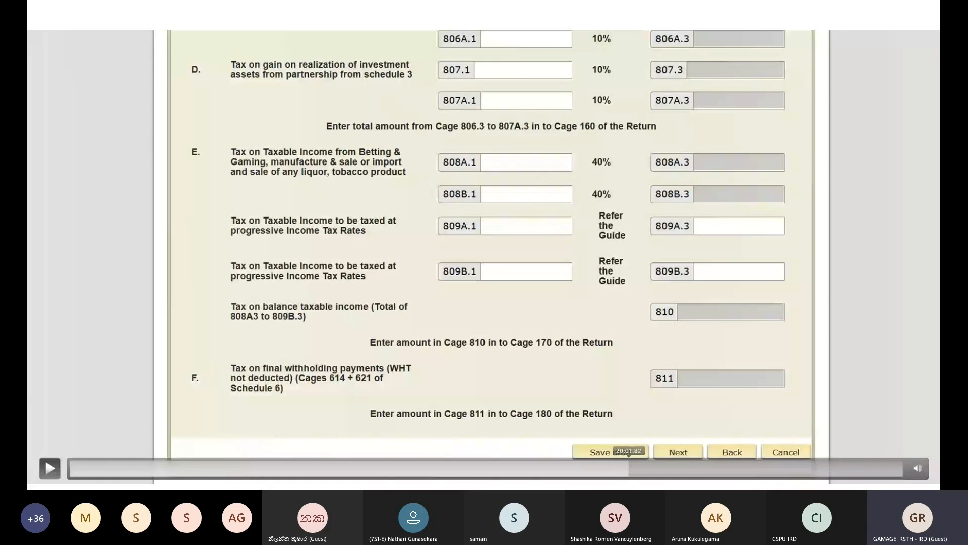
- Seek back to the tax computation page, where cages 808A.1 to 811 are blank
{"action": "left_click", "coordinate": [629, 458]}
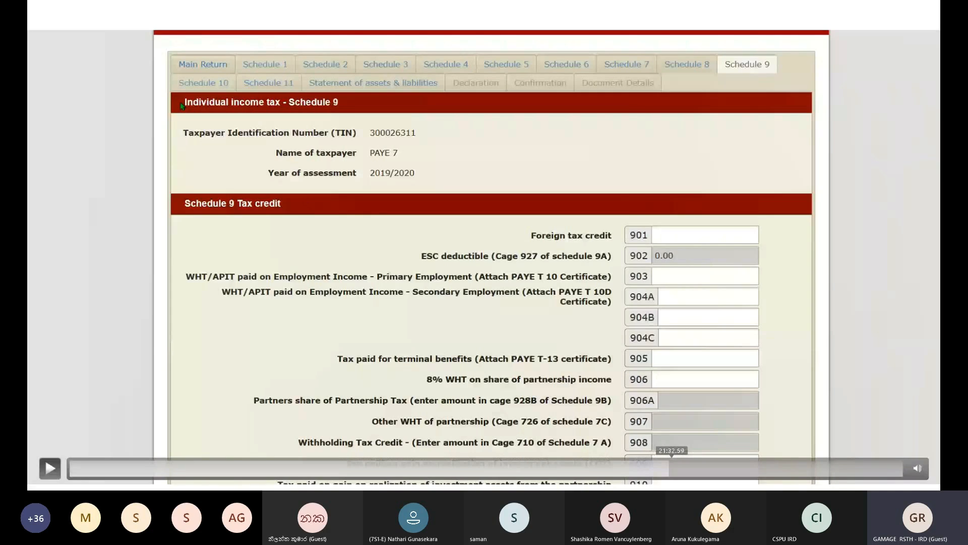
- Seek to Schedule 7's withholding tax entry, watch the FEES row get added, then rewind to the top
{"action": "left_click", "coordinate": [675, 468]}
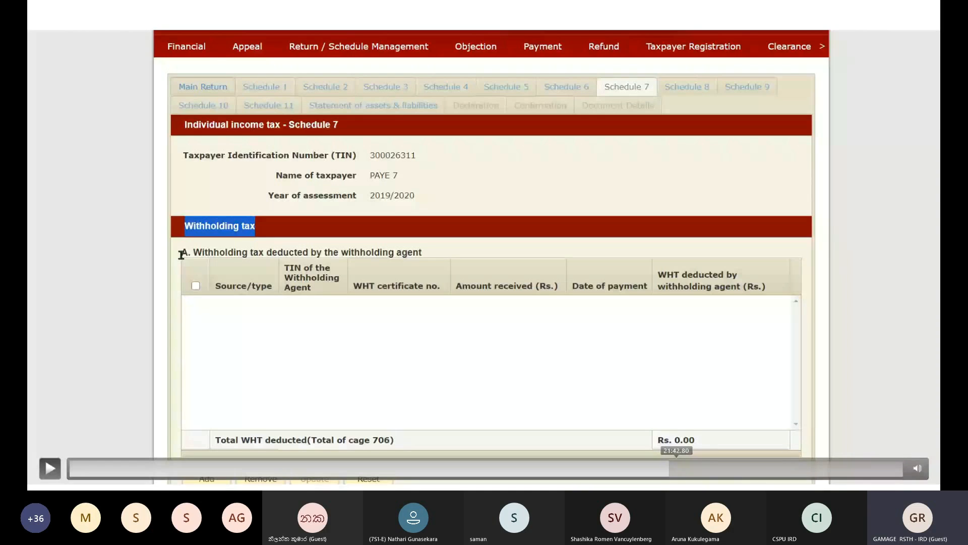
{"action": "left_click", "coordinate": [678, 468]}
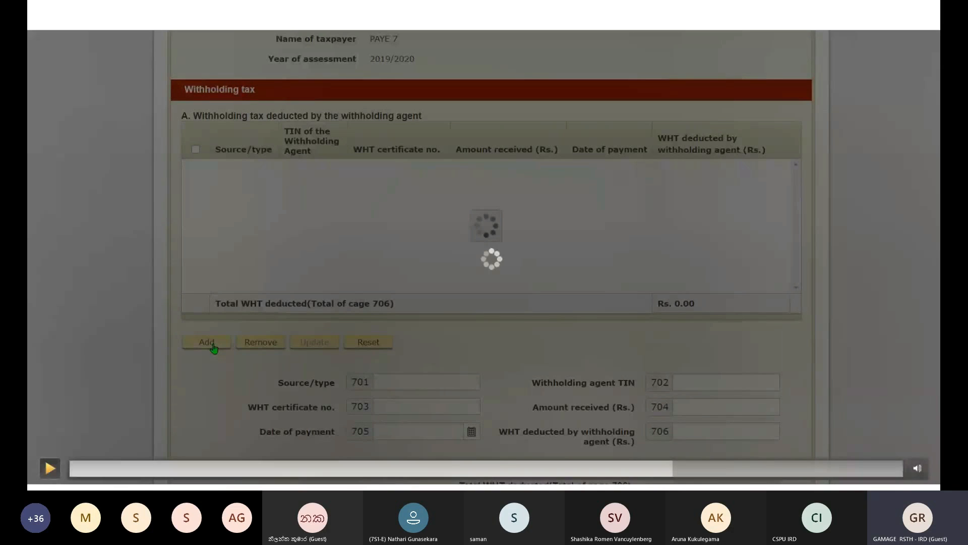
{"action": "left_click", "coordinate": [50, 468]}
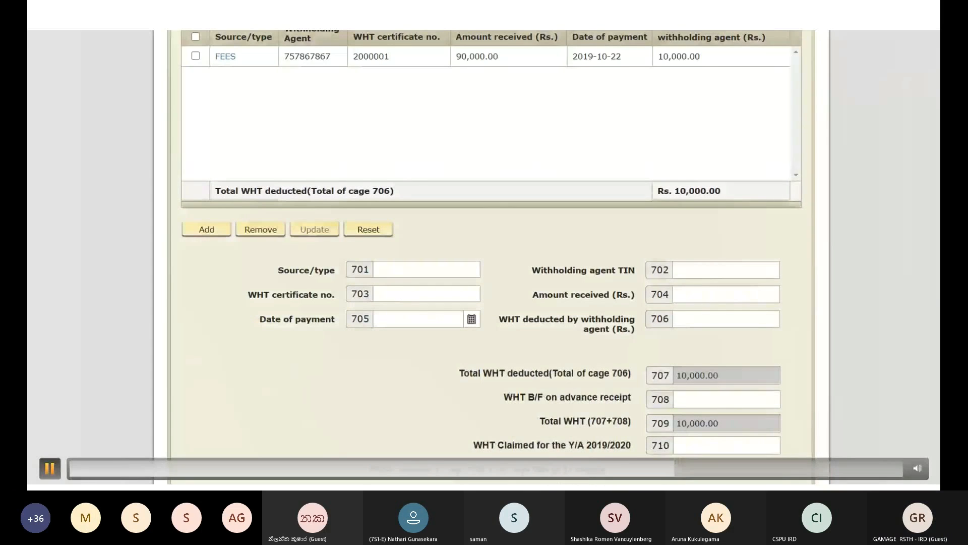
{"action": "left_click_drag", "start_coordinate": [674, 468], "coordinate": [661, 469]}
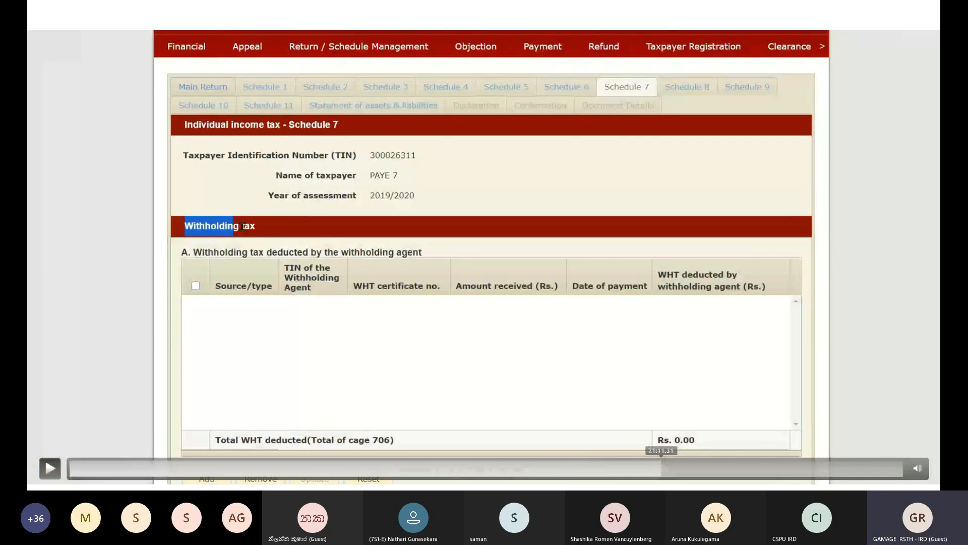
- Seek the recording through Schedule 6 sections A, B and C
{"action": "left_click_drag", "start_coordinate": [662, 468], "coordinate": [659, 468]}
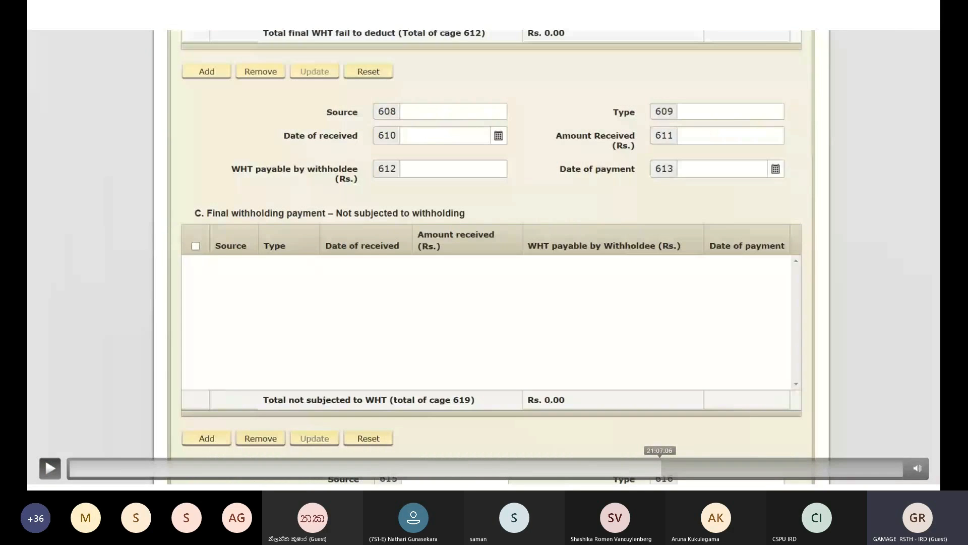
{"action": "left_click_drag", "start_coordinate": [660, 469], "coordinate": [656, 469]}
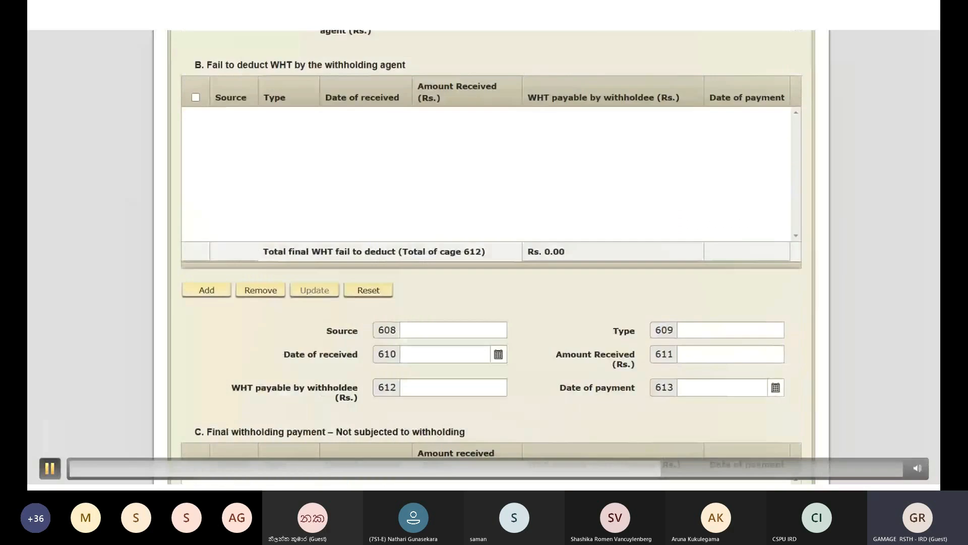
{"action": "left_click", "coordinate": [50, 469]}
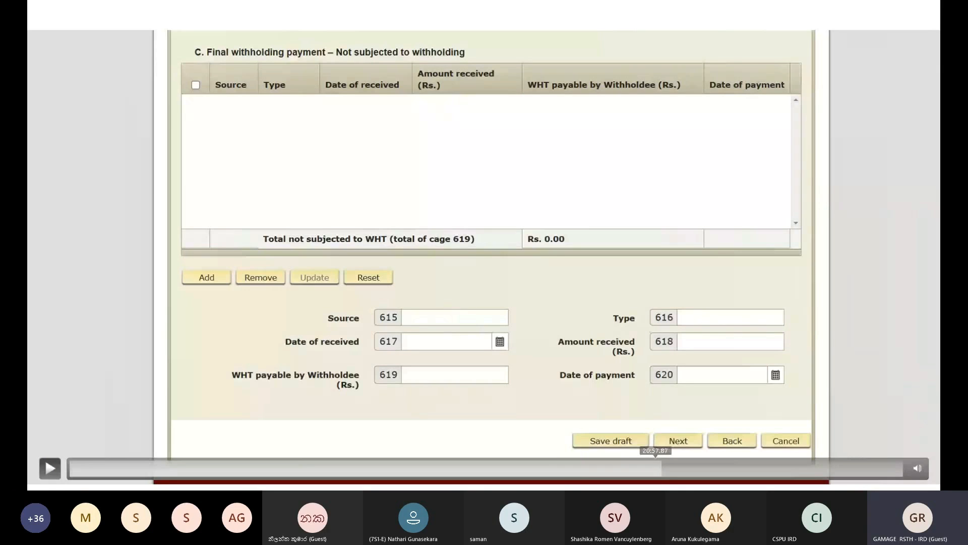
{"action": "left_click", "coordinate": [660, 468]}
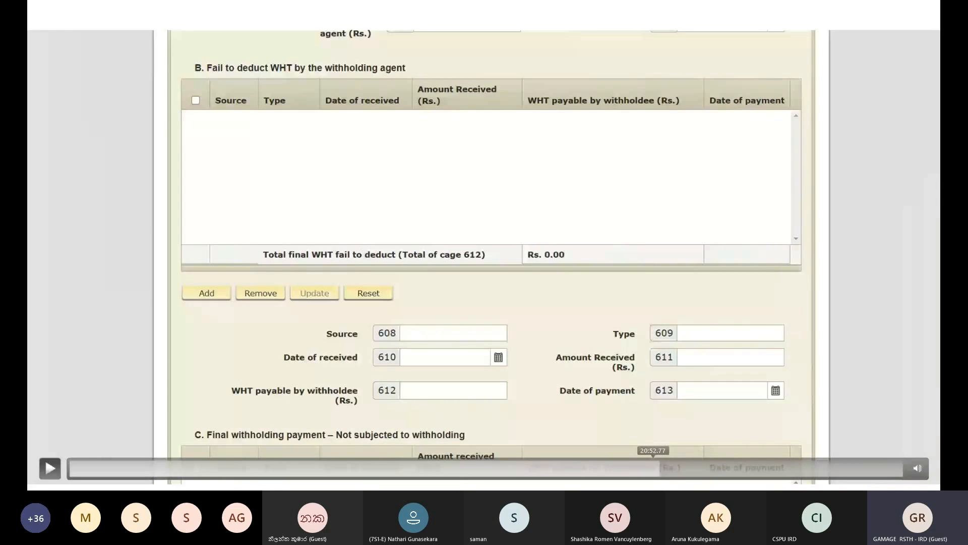
{"action": "left_click", "coordinate": [654, 468]}
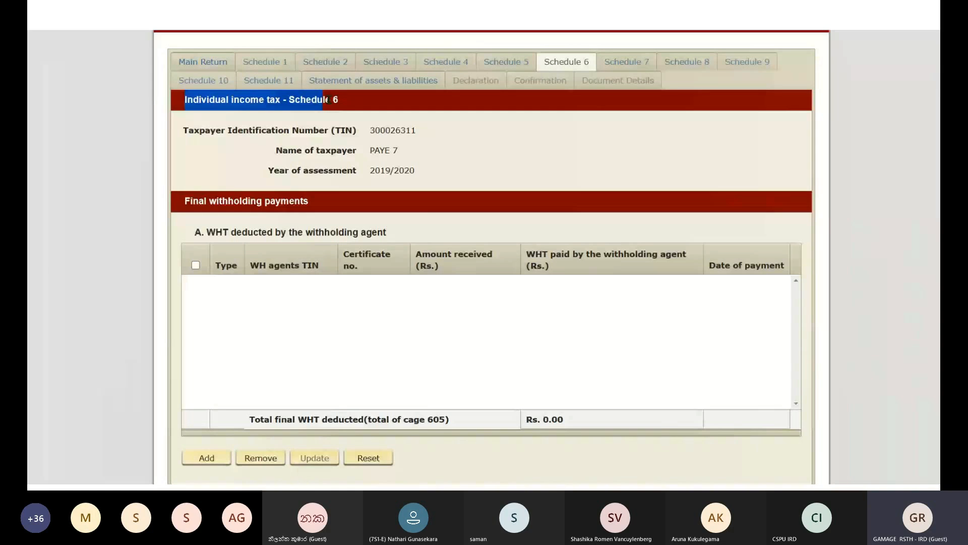
- Highlight the Schedule 6 and Final withholding payments headings, then scroll down the form
{"action": "left_click_drag", "start_coordinate": [329, 100], "coordinate": [341, 101]}
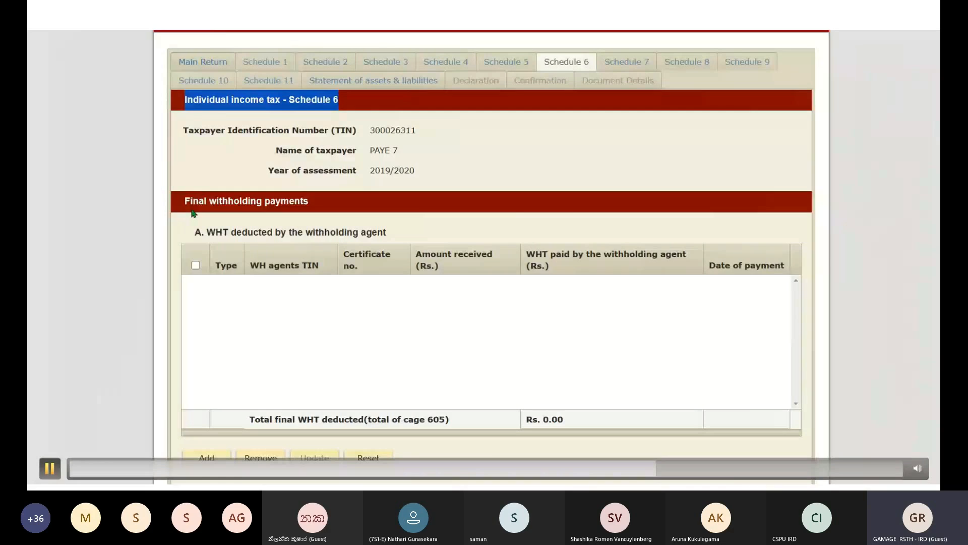
{"action": "left_click_drag", "start_coordinate": [194, 214], "coordinate": [362, 299]}
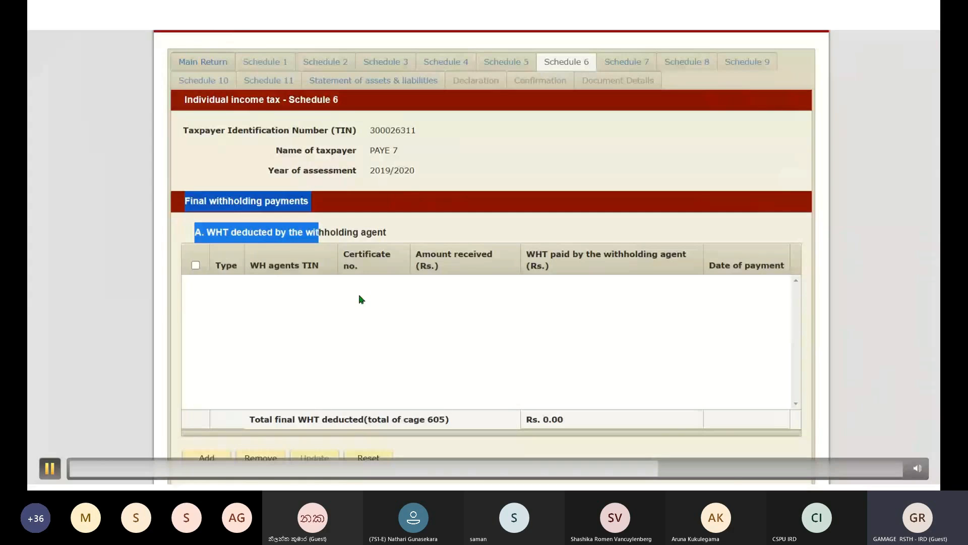
{"action": "scroll", "coordinate": [362, 299], "scroll_direction": "down", "scroll_amount": 5}
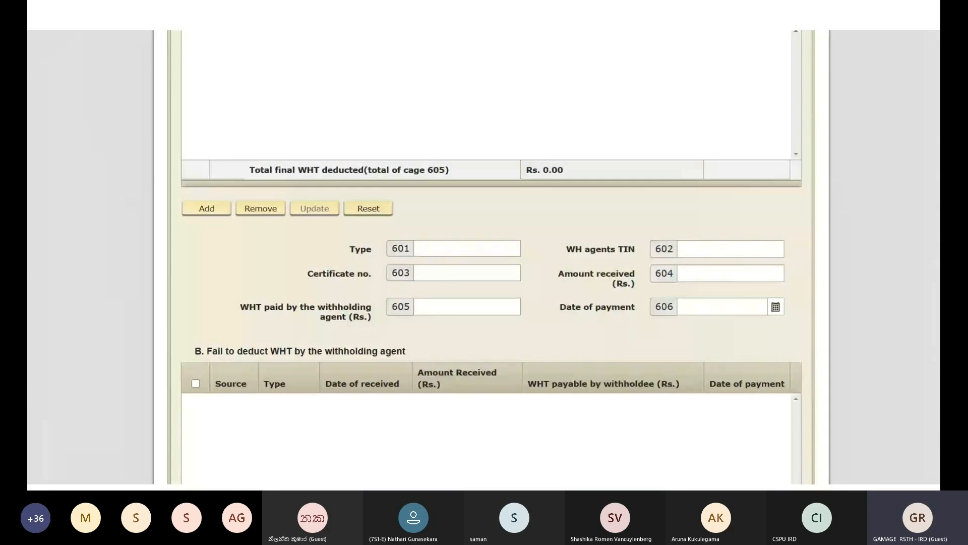
{"action": "scroll", "coordinate": [485, 257], "scroll_direction": "down", "scroll_amount": 5}
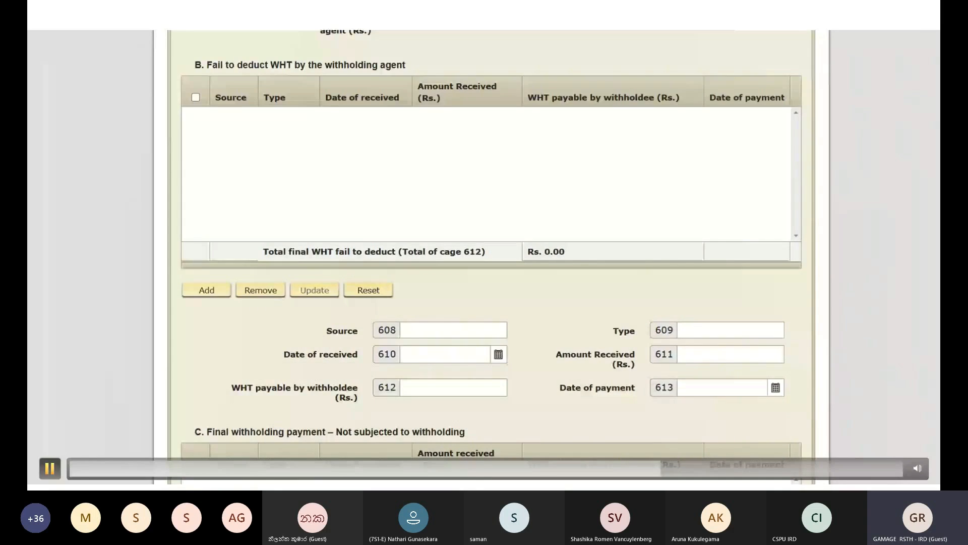
- Seek the recording down to section C, with cage 619 at Rs. 0.00, and back to the top
{"action": "left_click", "coordinate": [656, 468]}
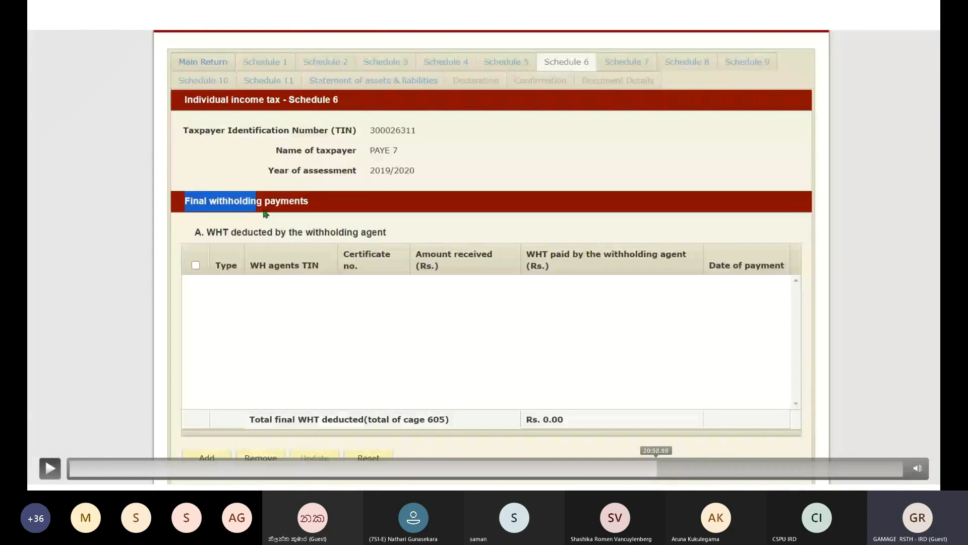
{"action": "left_click", "coordinate": [658, 468]}
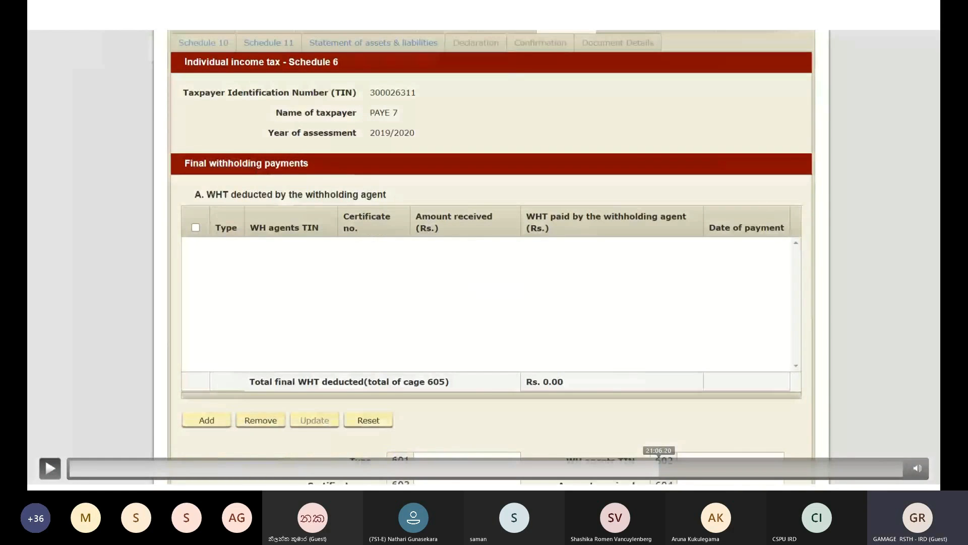
{"action": "left_click", "coordinate": [662, 468]}
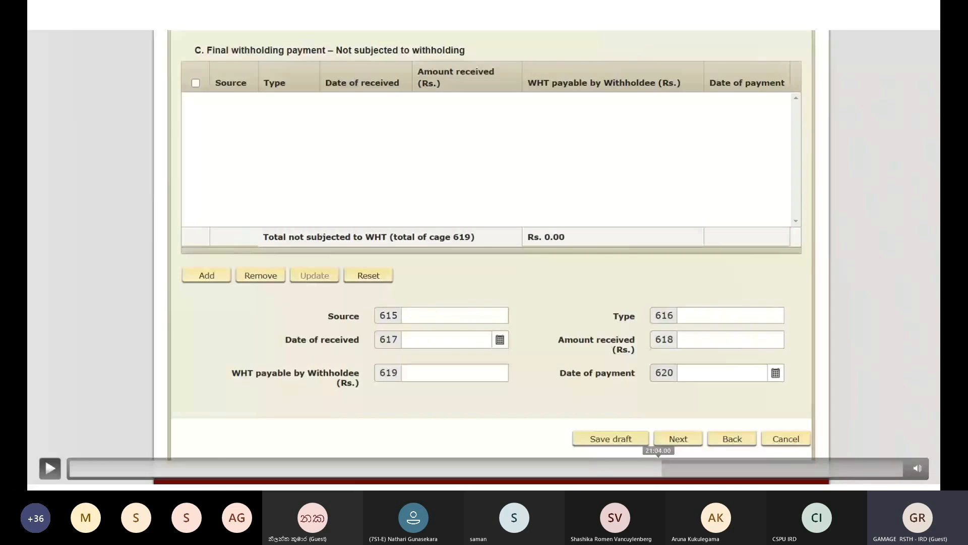
{"action": "left_click", "coordinate": [659, 469]}
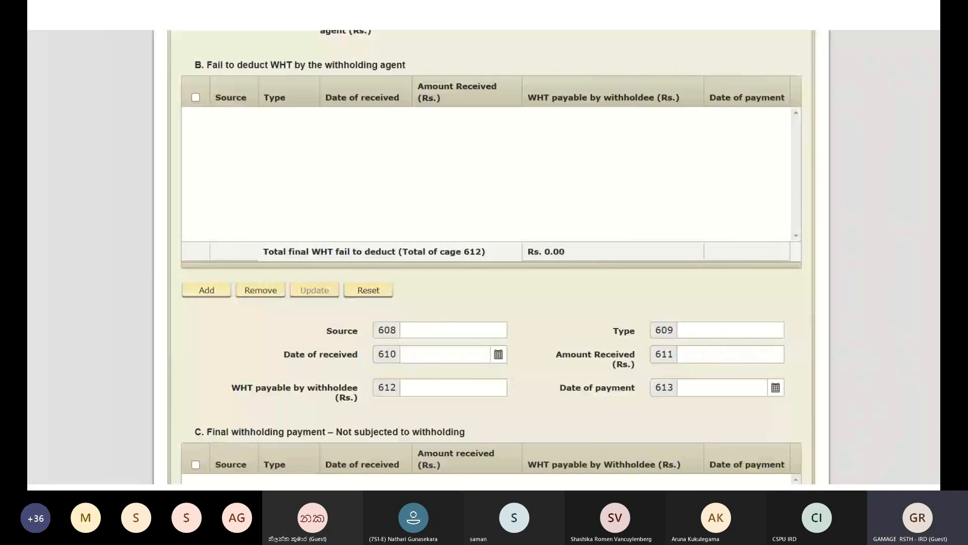
- Seek back to Schedule 6 section A, with its cage 605 total at Rs. 0.00
{"action": "mouse_move", "coordinate": [648, 469]}
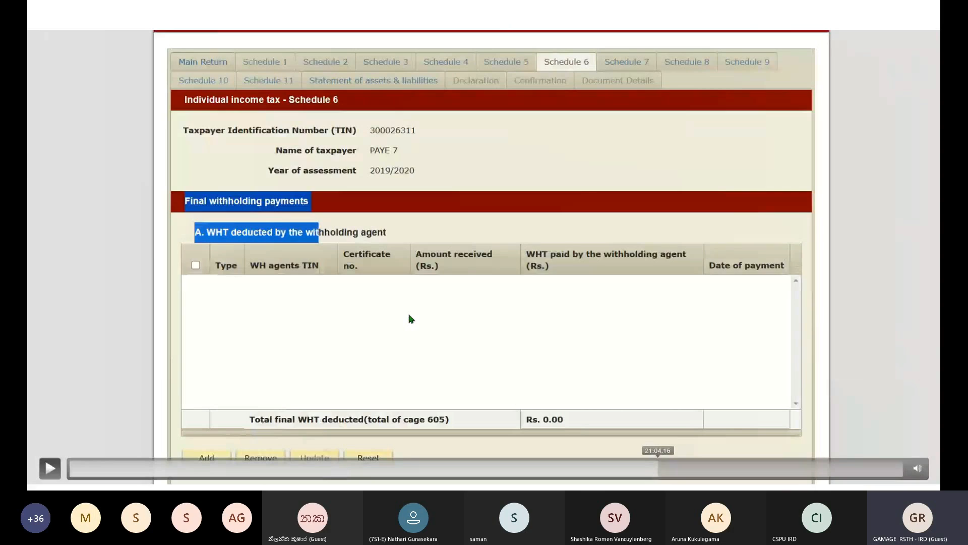
- Play the Schedule 6 walkthrough, pausing at section A's entry fields, then continue to section C
{"action": "left_click", "coordinate": [50, 469]}
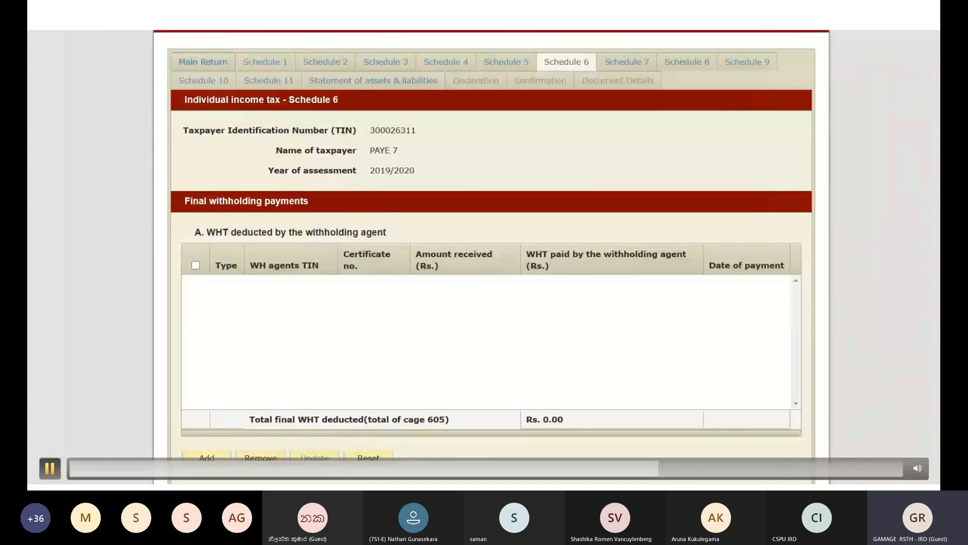
{"action": "left_click", "coordinate": [50, 468]}
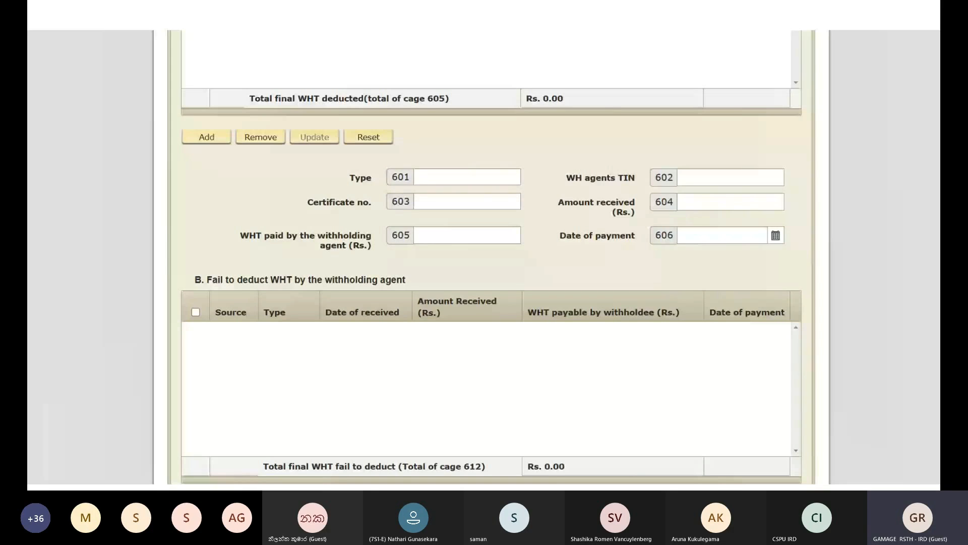
{"action": "mouse_move", "coordinate": [50, 468]}
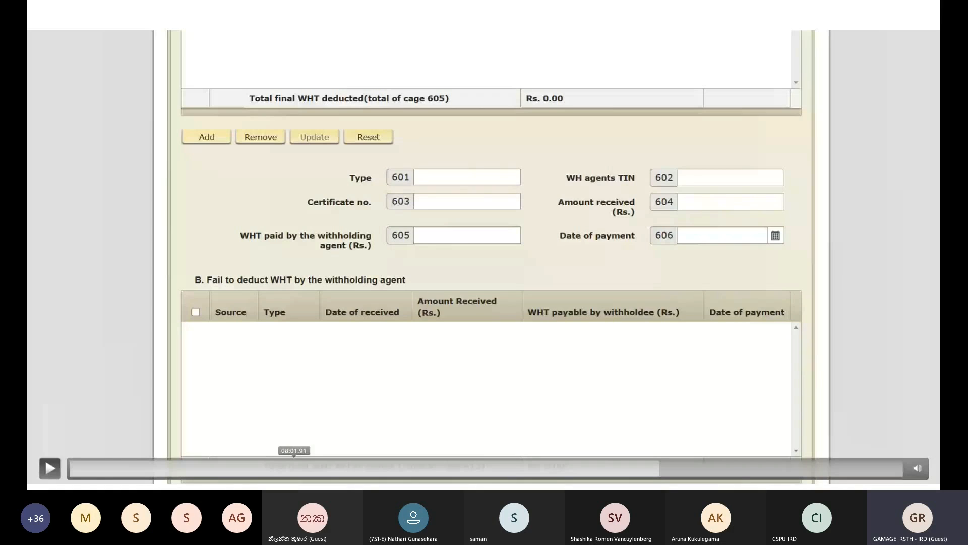
{"action": "left_click", "coordinate": [50, 468]}
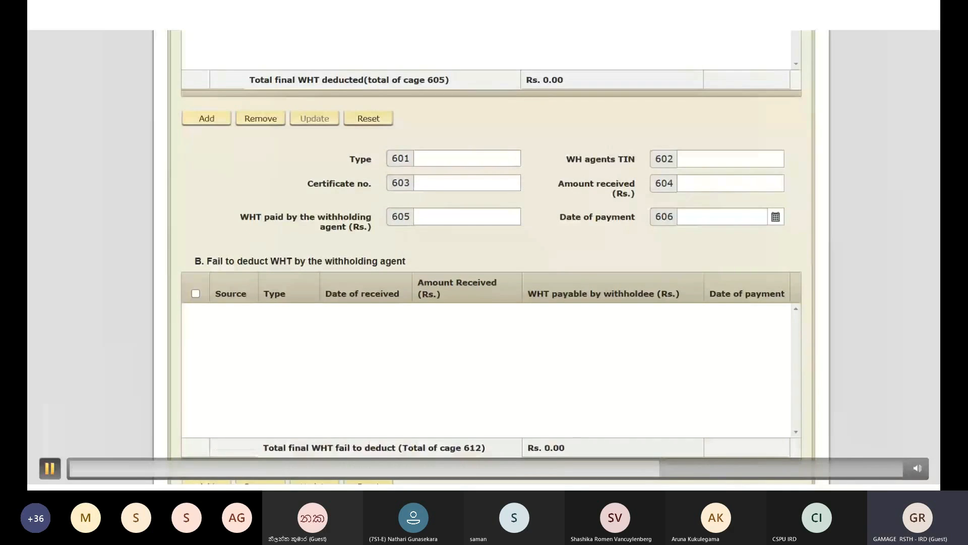
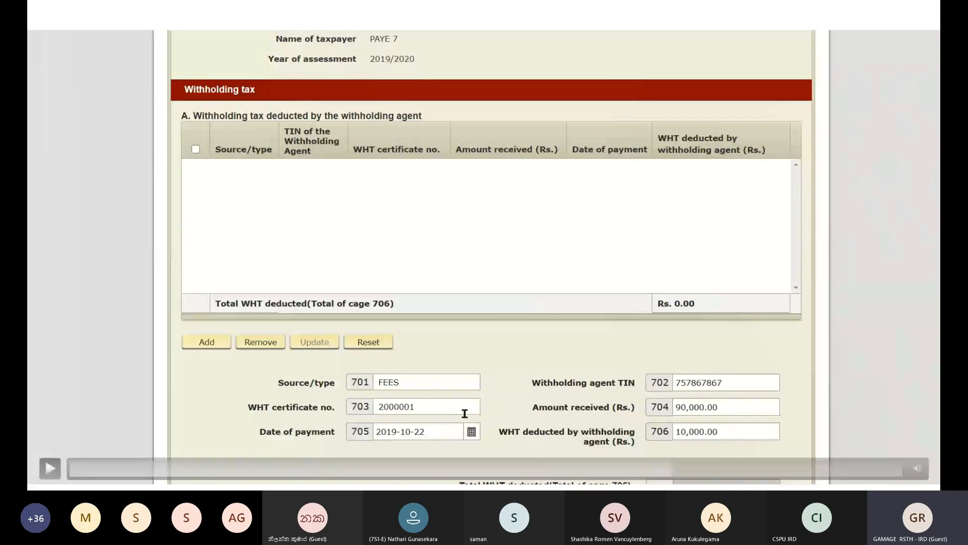
- Play the demo through the Rs. 10,000.00 FEES WHT row being added, then seek ahead to cages 712–727
{"action": "left_click", "coordinate": [50, 468]}
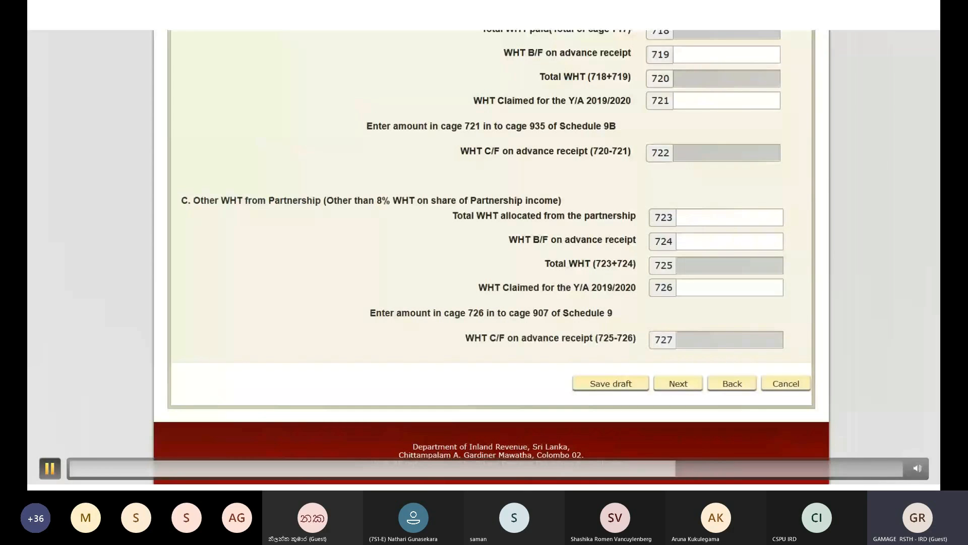
{"action": "key", "text": "space"}
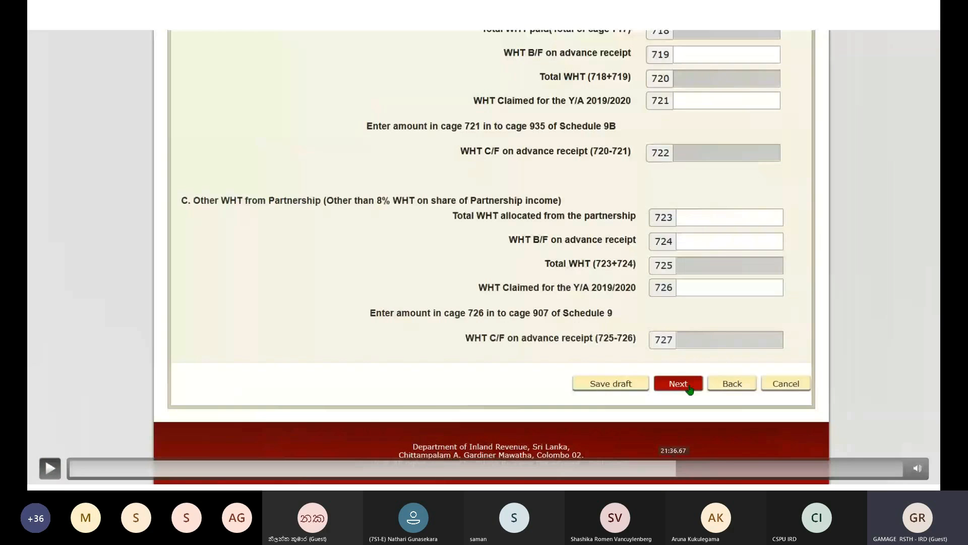
{"action": "left_click", "coordinate": [674, 468]}
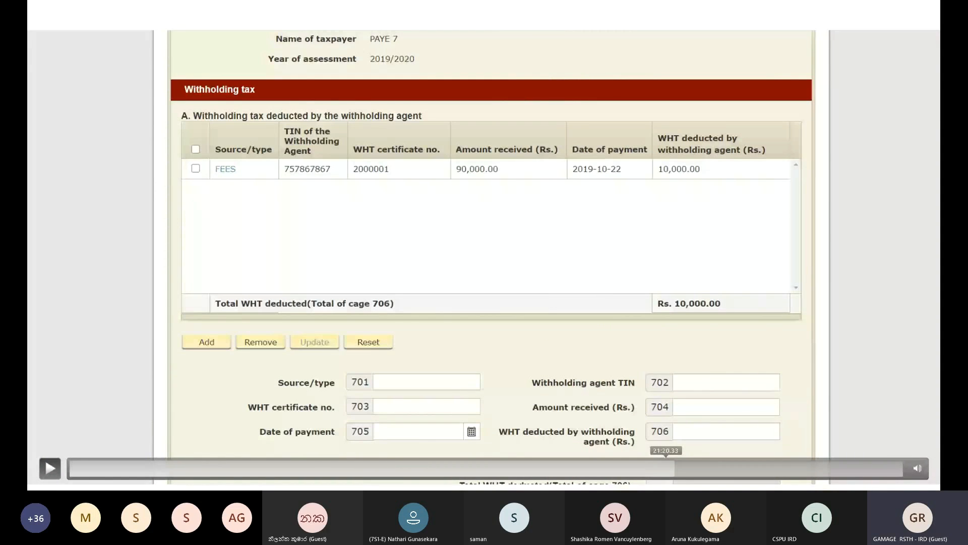
{"action": "left_click", "coordinate": [50, 468]}
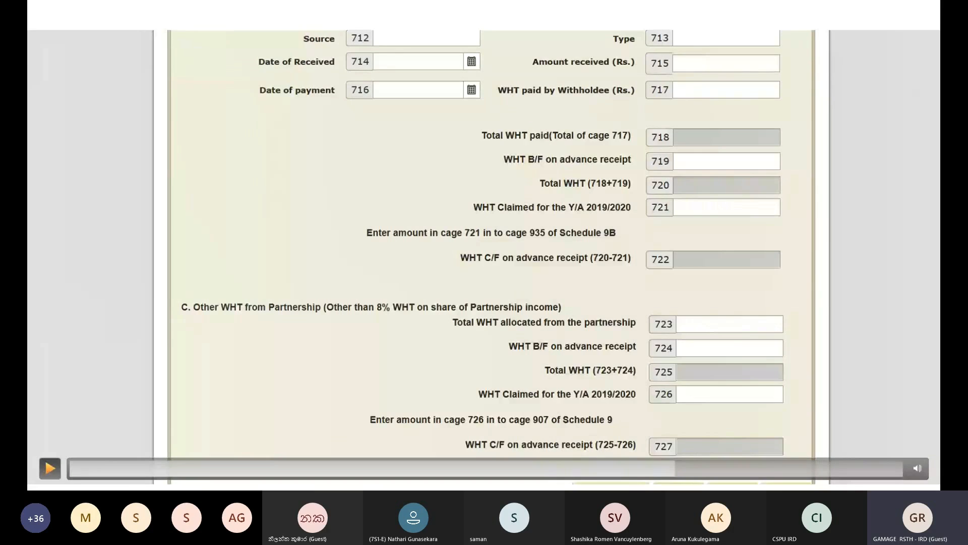
- Watch 10000 entered in cage 710 as WHT claimed for Y/A 2019/2020
{"action": "left_click", "coordinate": [49, 468]}
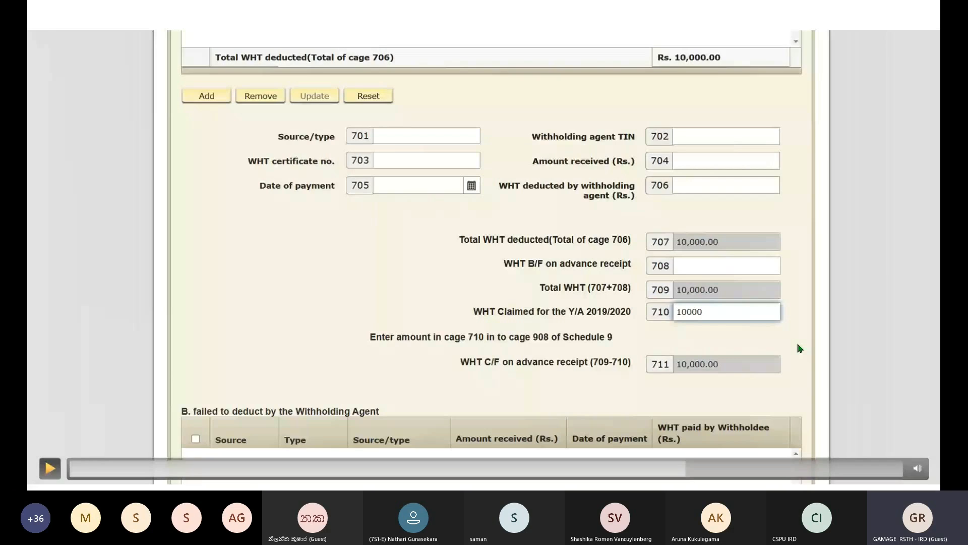
{"action": "left_click", "coordinate": [575, 364]}
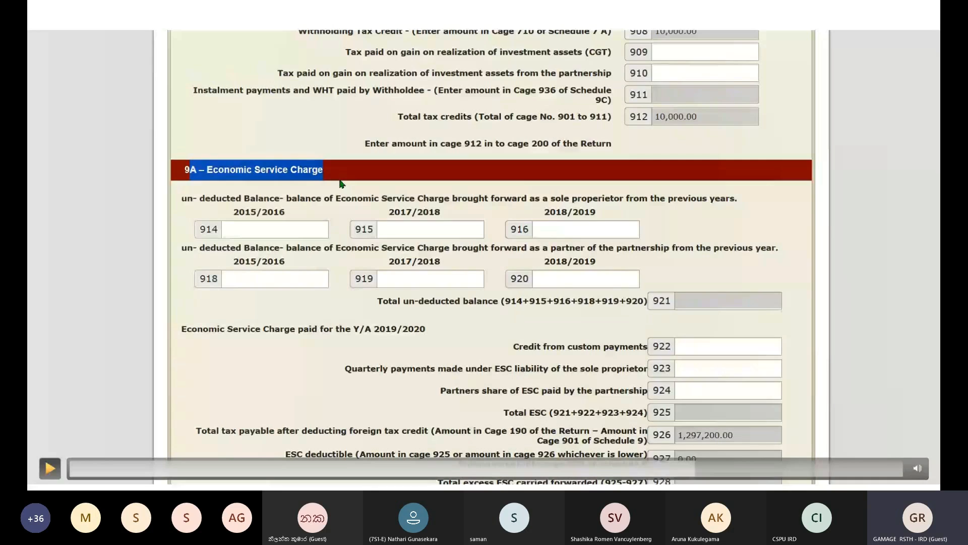
- Choose 2019-08-06 in the cage 929a calendar as the 1st Installment payment date
{"action": "key", "text": "space"}
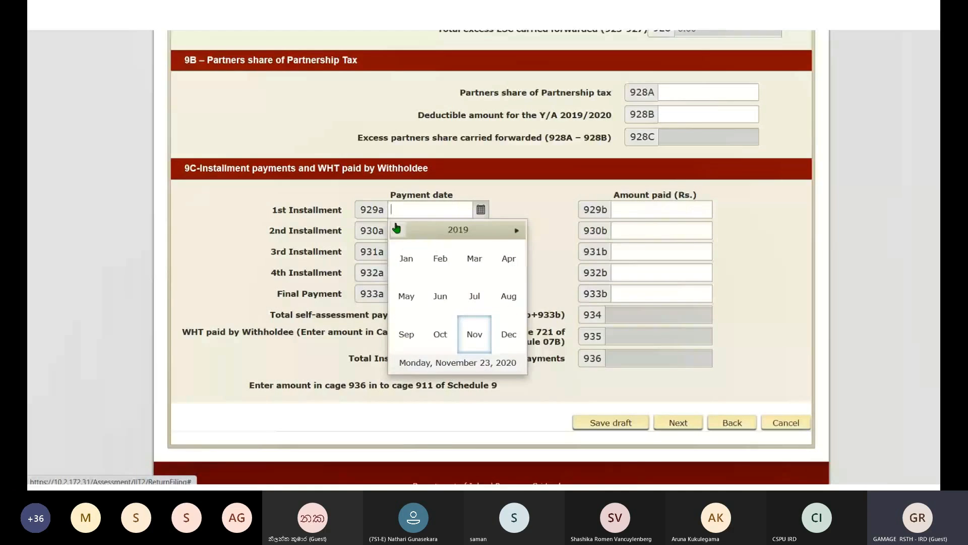
{"action": "left_click", "coordinate": [508, 296]}
{"action": "left_click", "coordinate": [439, 281]}
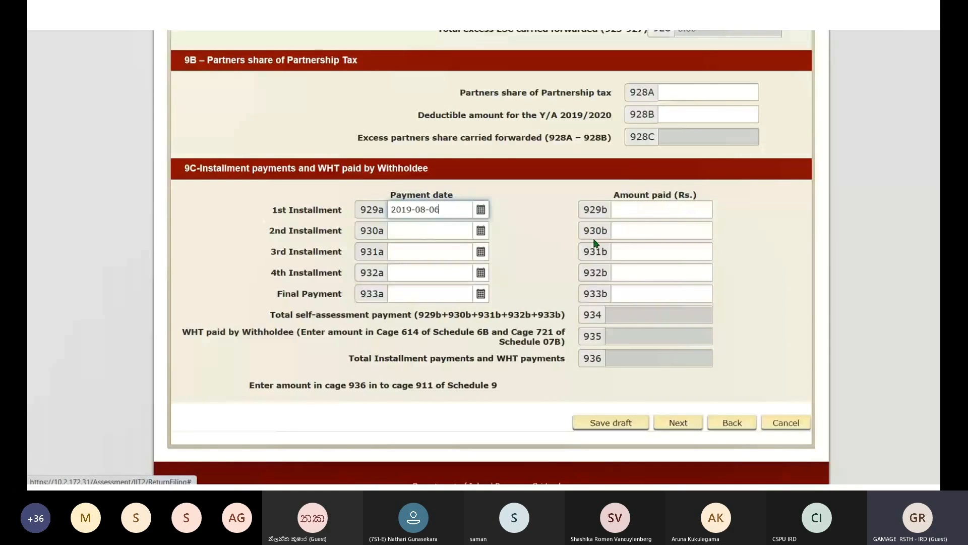
- Enter 125000 as the first installment amount and save the return as a draft
{"action": "left_click", "coordinate": [640, 208]}
{"action": "type", "text": "12"}
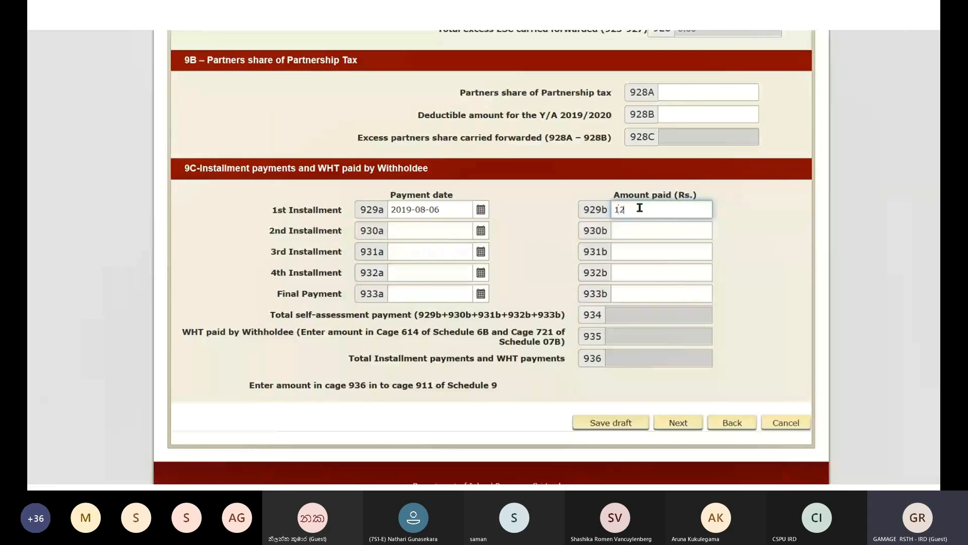
{"action": "type", "text": "5"}
{"action": "type", "text": "000"}
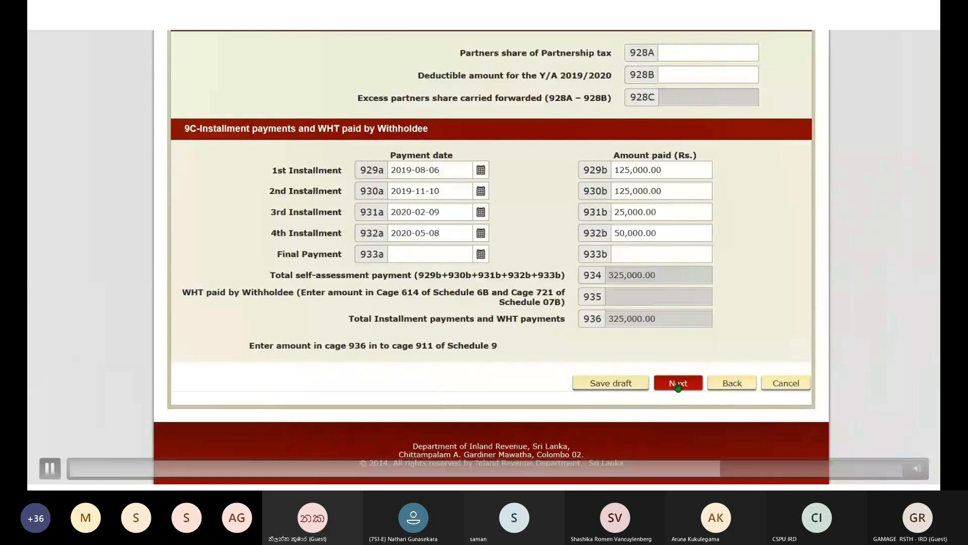
{"action": "left_click", "coordinate": [678, 384]}
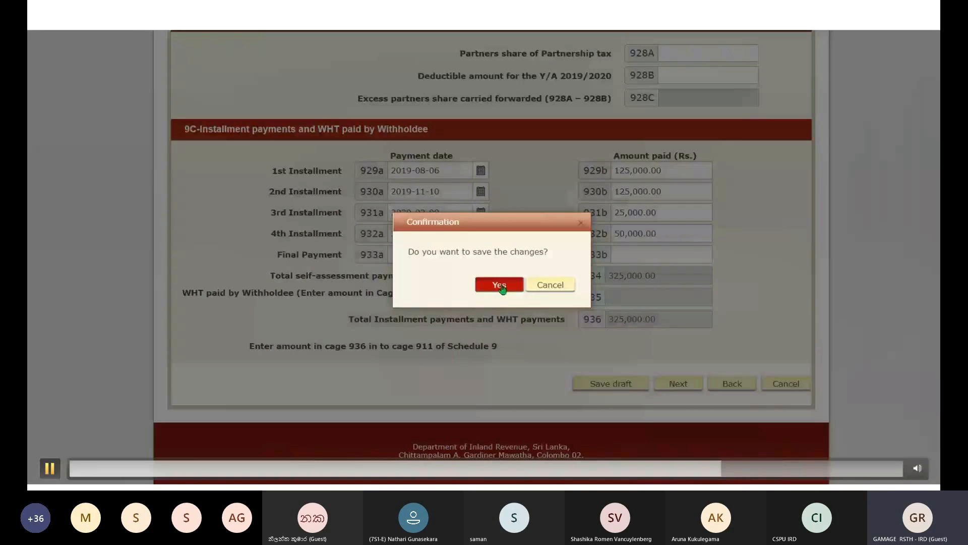
{"action": "left_click", "coordinate": [499, 285]}
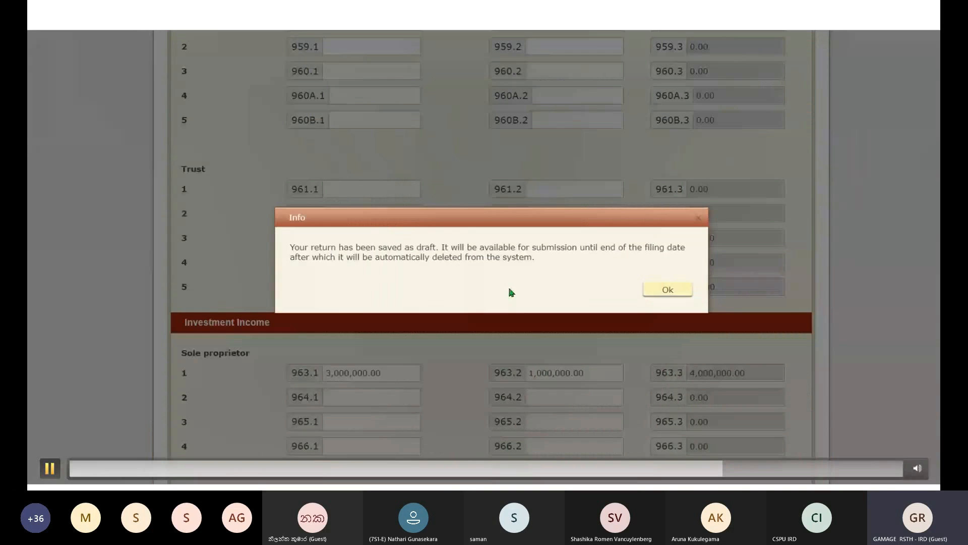
- Acknowledge the saved-as-draft notice and continue to the Declaration tab
{"action": "left_click", "coordinate": [655, 288]}
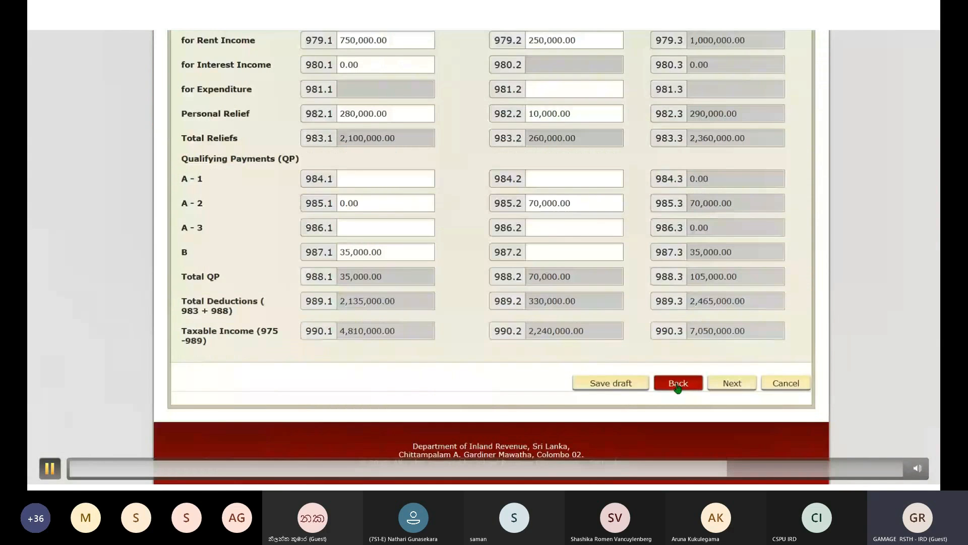
{"action": "left_click", "coordinate": [677, 384]}
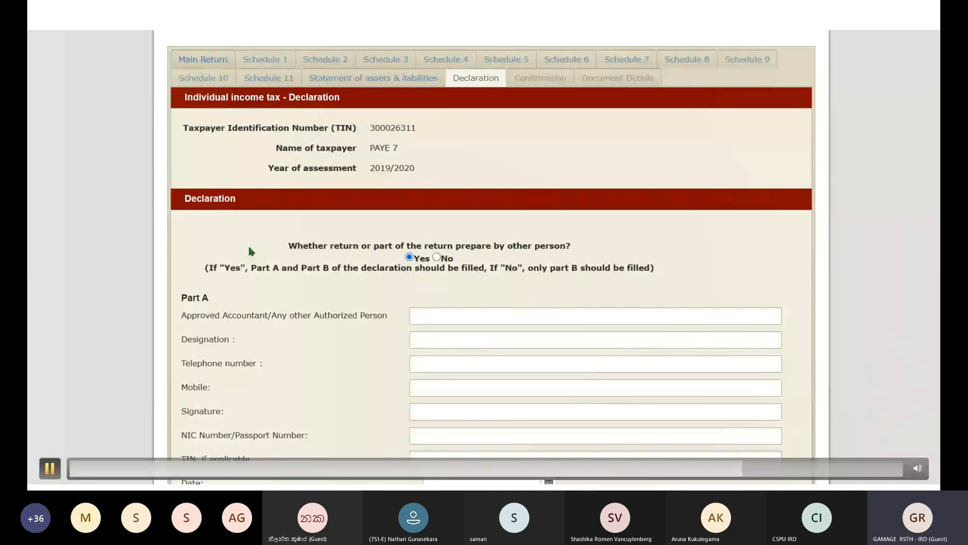
- Pause the embedded demo at the Declaration tab and advance past the last slide
{"action": "left_click", "coordinate": [249, 247]}
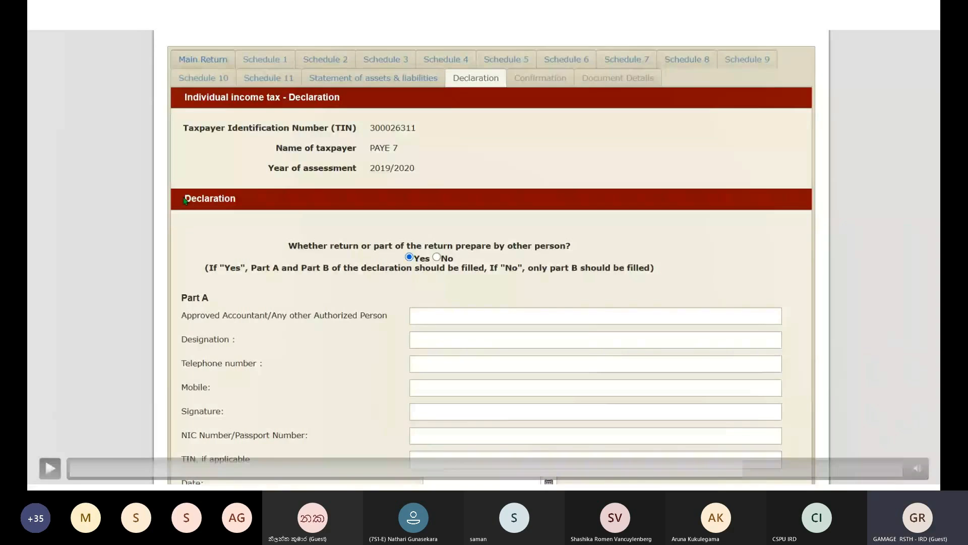
{"action": "key", "text": "Right"}
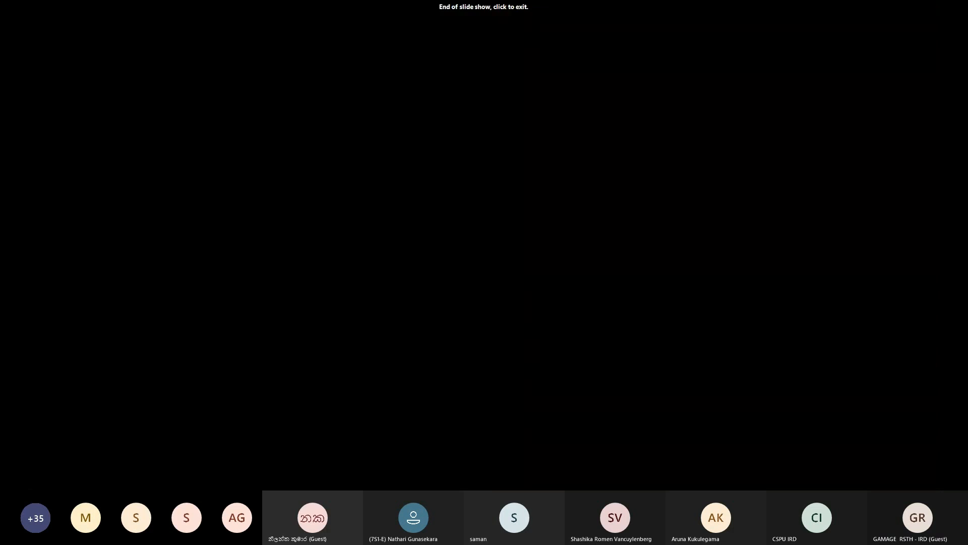
- Exit the finished slide show and restart it from the beginning with F5
{"action": "key", "text": "Escape"}
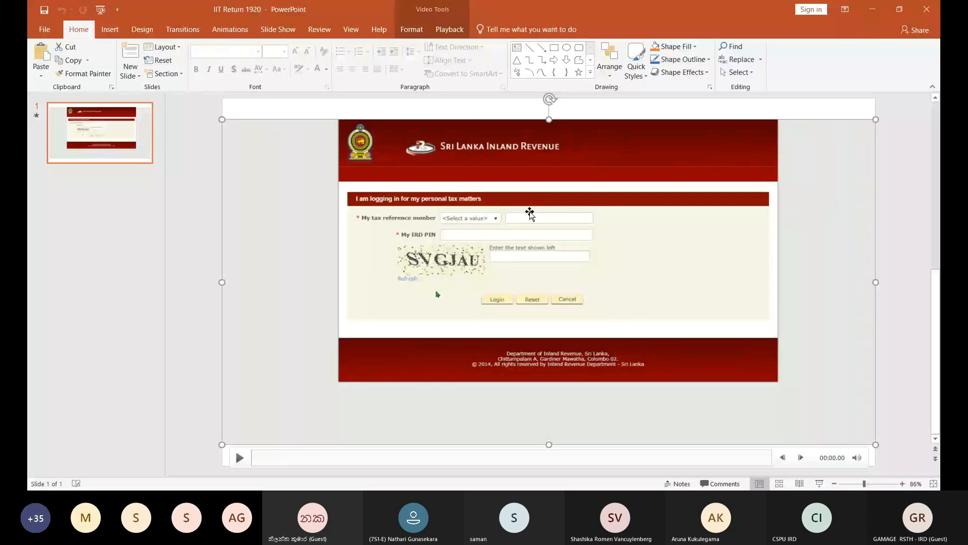
{"action": "key", "text": "F5"}
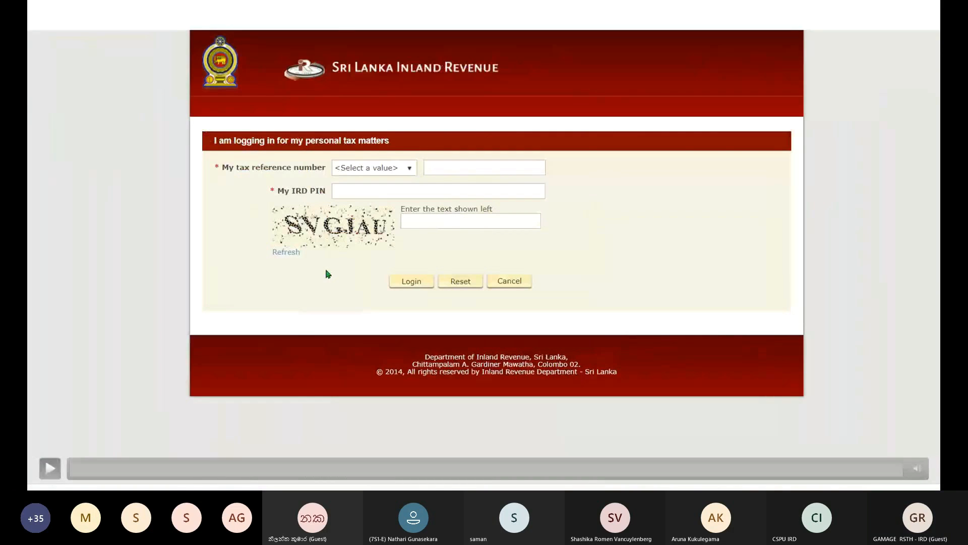
- Seek the demo ahead to the 2019/2020 return's empty Declaration tab
{"action": "left_click", "coordinate": [734, 468]}
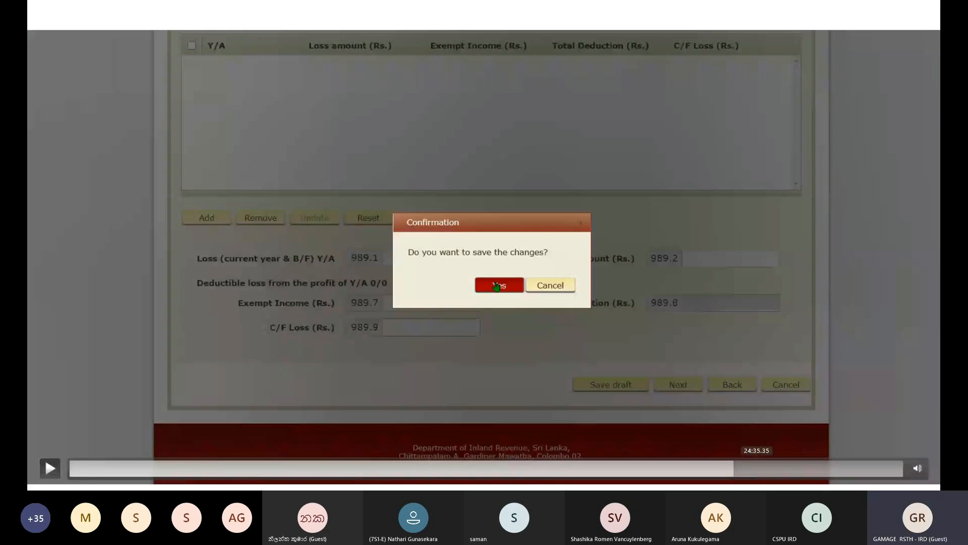
{"action": "left_click", "coordinate": [757, 468]}
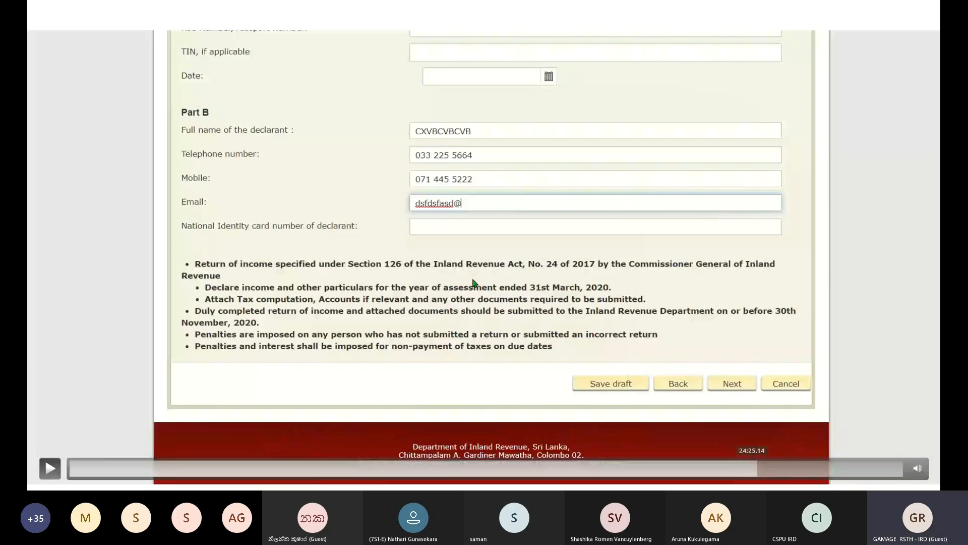
{"action": "left_click", "coordinate": [744, 468]}
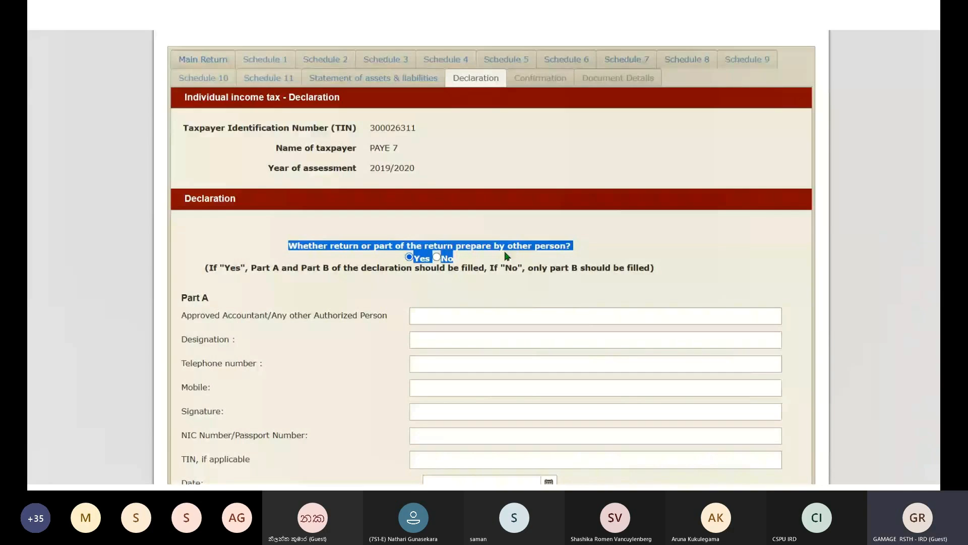
- Answer No to the prepared-by-another-person question and enter the declarant's full name
{"action": "left_click", "coordinate": [437, 257]}
{"action": "scroll", "coordinate": [370, 275], "scroll_direction": "down", "scroll_amount": 8}
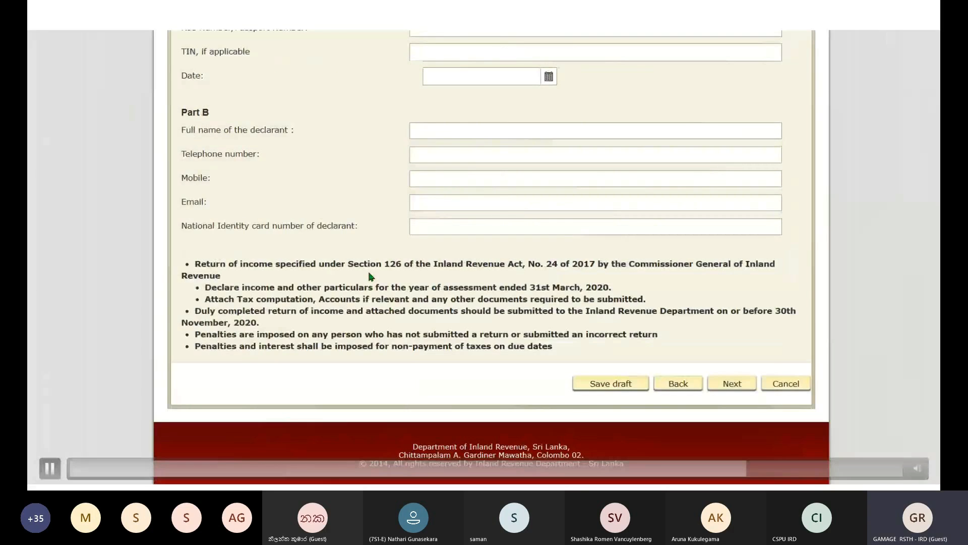
{"action": "left_click", "coordinate": [446, 132]}
{"action": "type", "text": "CXVBCVBCVB"}
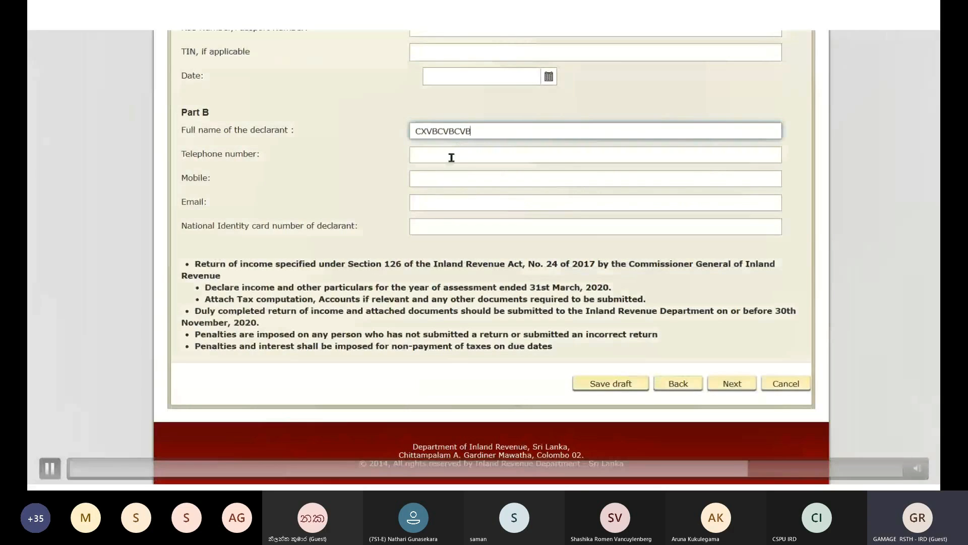
- Fill in the declarant's telephone and mobile numbers in Part B
{"action": "left_click", "coordinate": [450, 155]}
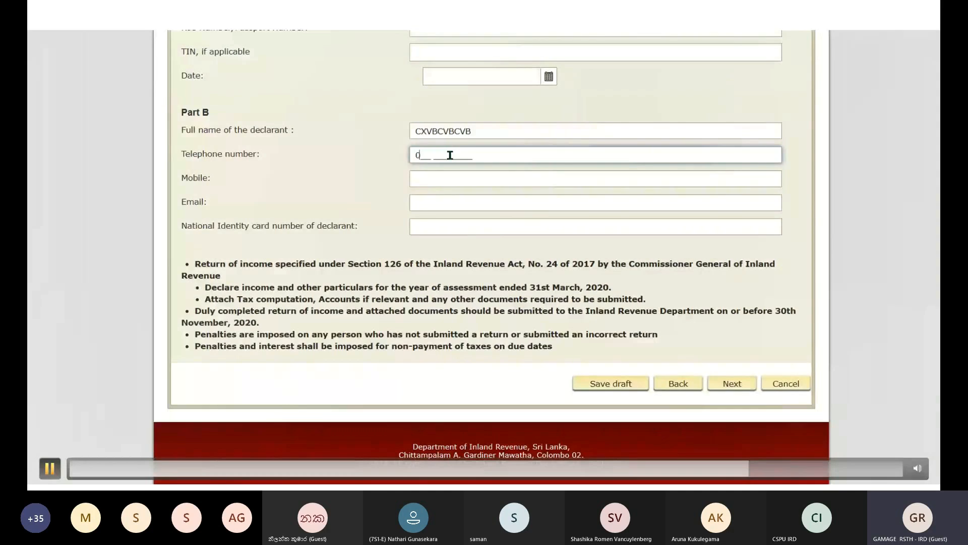
{"action": "left_click", "coordinate": [414, 179]}
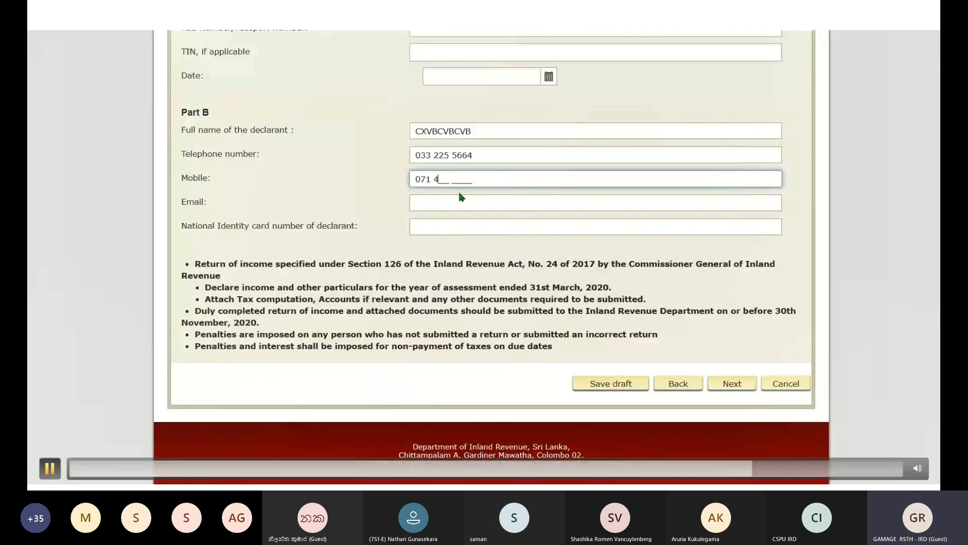
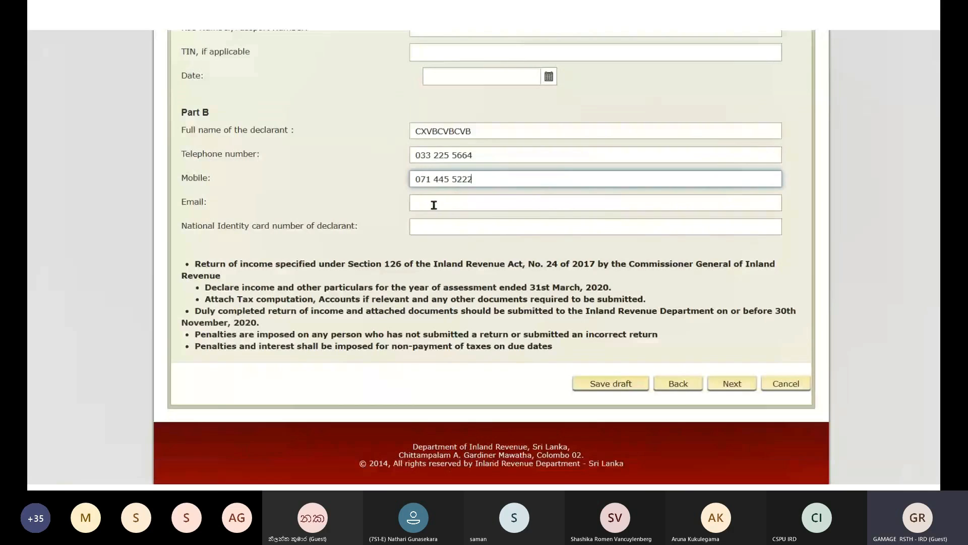
{"action": "left_click", "coordinate": [434, 205]}
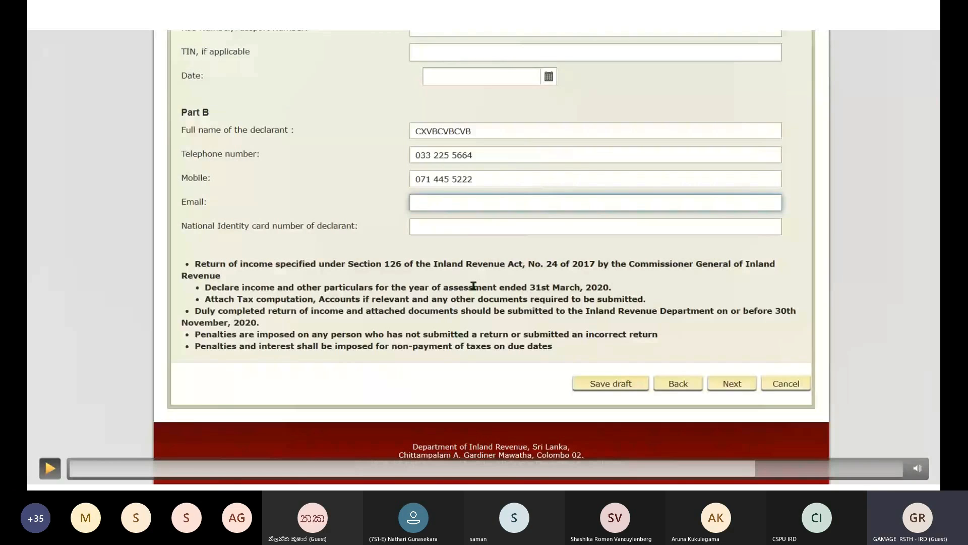
{"action": "key", "text": "space"}
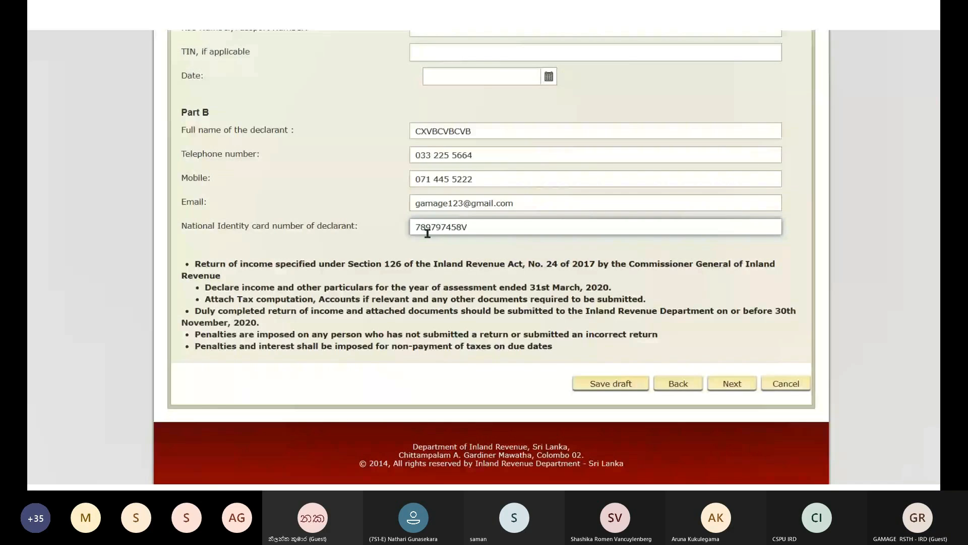
- Move on from the completed Part B, bringing up the save-changes confirmation
{"action": "left_click", "coordinate": [730, 384]}
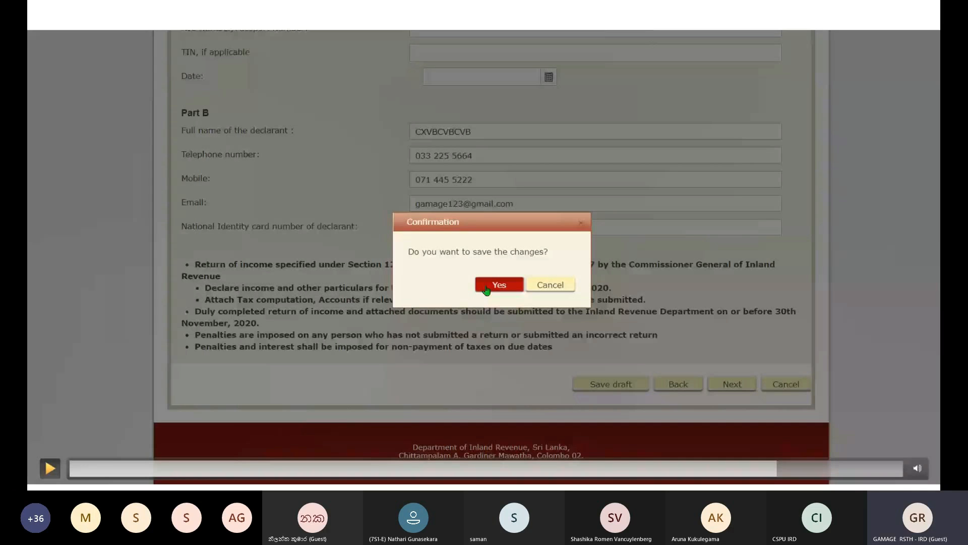
- Confirm saving the Part B declarant name, telephone, mobile and e-mail details as a draft
{"action": "left_click", "coordinate": [50, 468]}
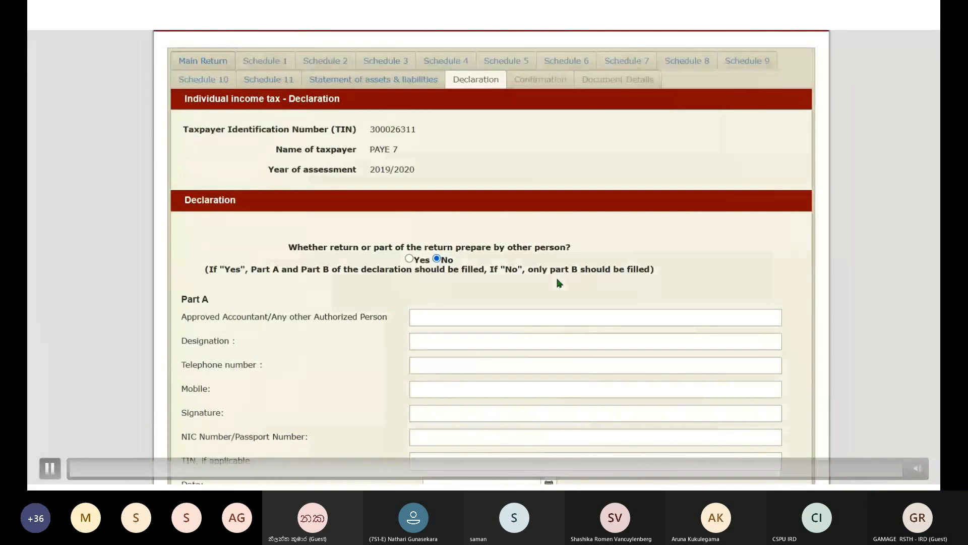
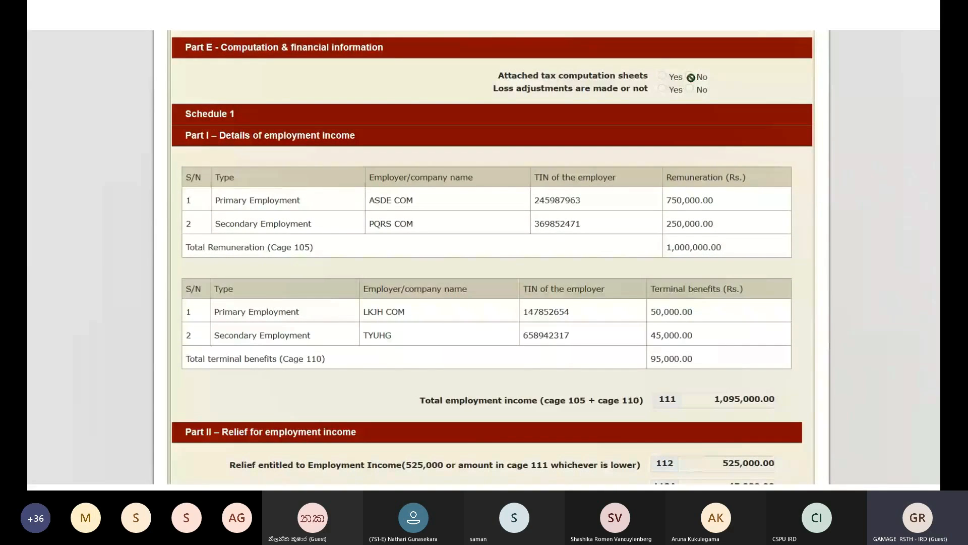
- Scroll through Schedules 1–3 down to the filled Part B declarant section above Amend/Print/Submit
{"action": "scroll", "coordinate": [692, 77], "scroll_direction": "down", "scroll_amount": 1}
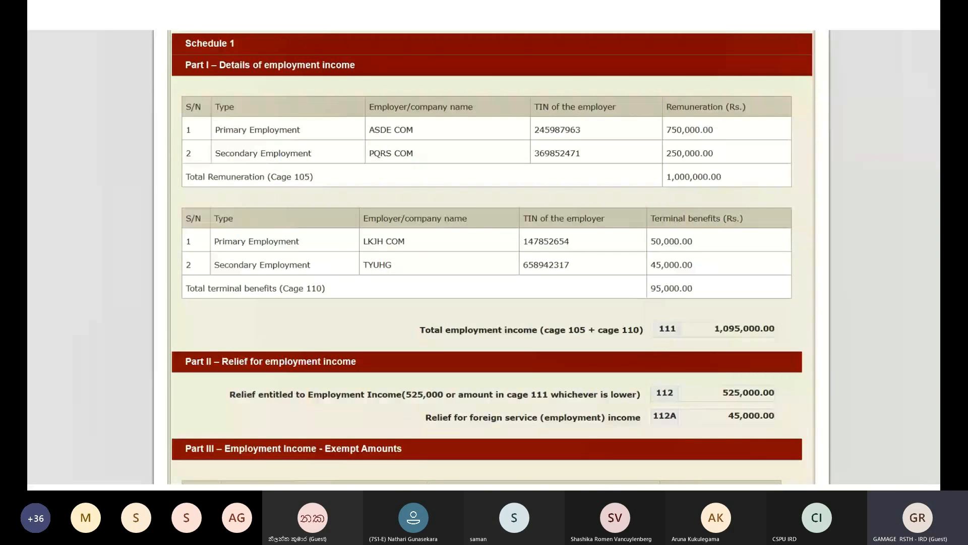
{"action": "scroll", "coordinate": [492, 253], "scroll_direction": "down", "scroll_amount": 4}
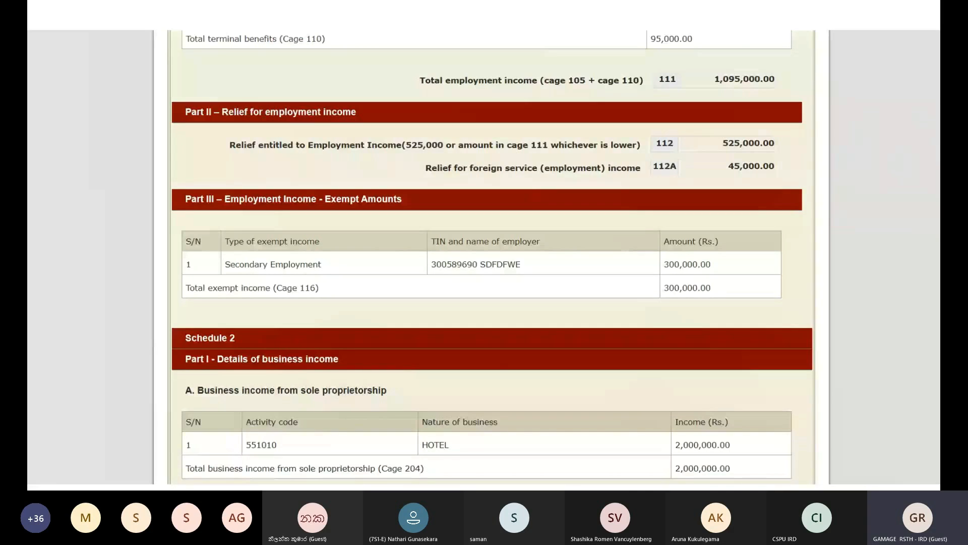
{"action": "scroll", "coordinate": [492, 252], "scroll_direction": "down", "scroll_amount": 8}
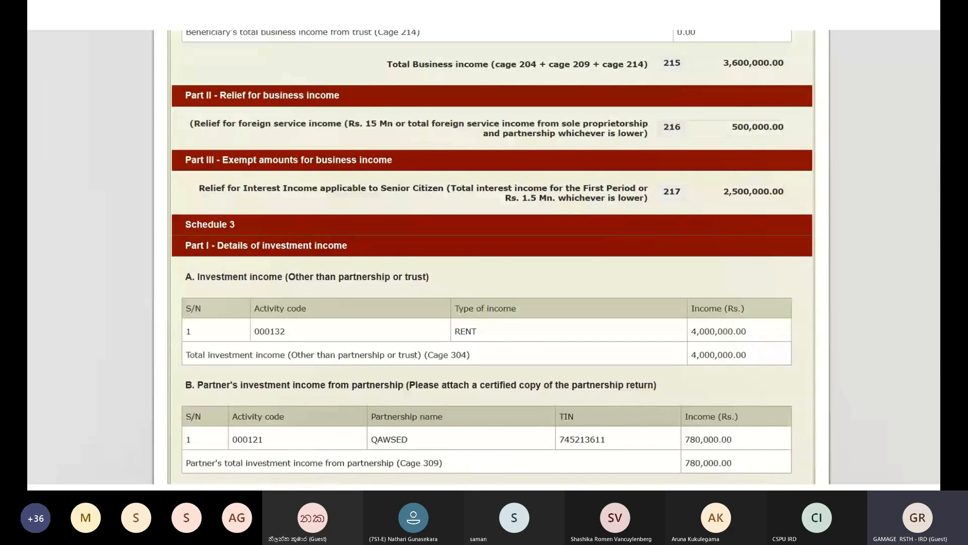
{"action": "scroll", "coordinate": [492, 252], "scroll_direction": "down", "scroll_amount": 5}
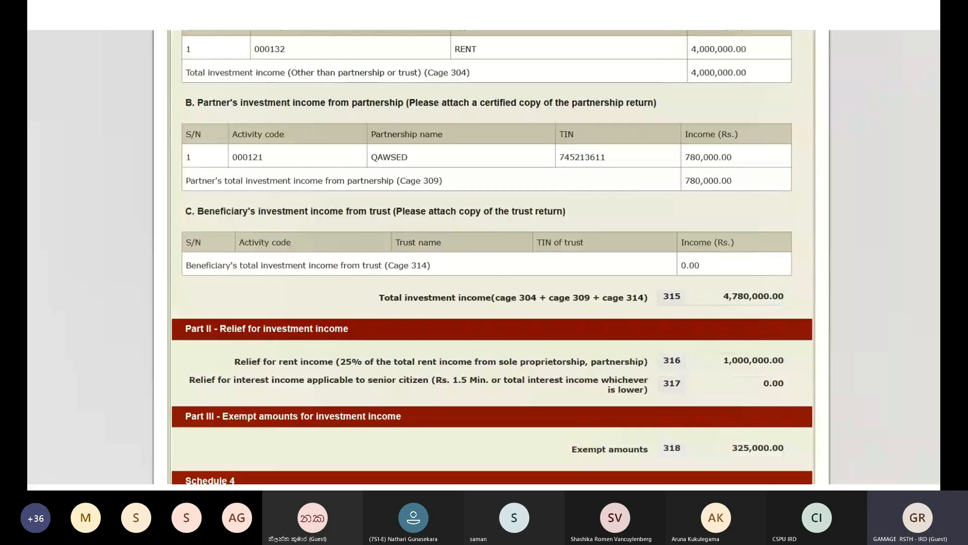
{"action": "scroll", "coordinate": [492, 253], "scroll_direction": "down", "scroll_amount": 5}
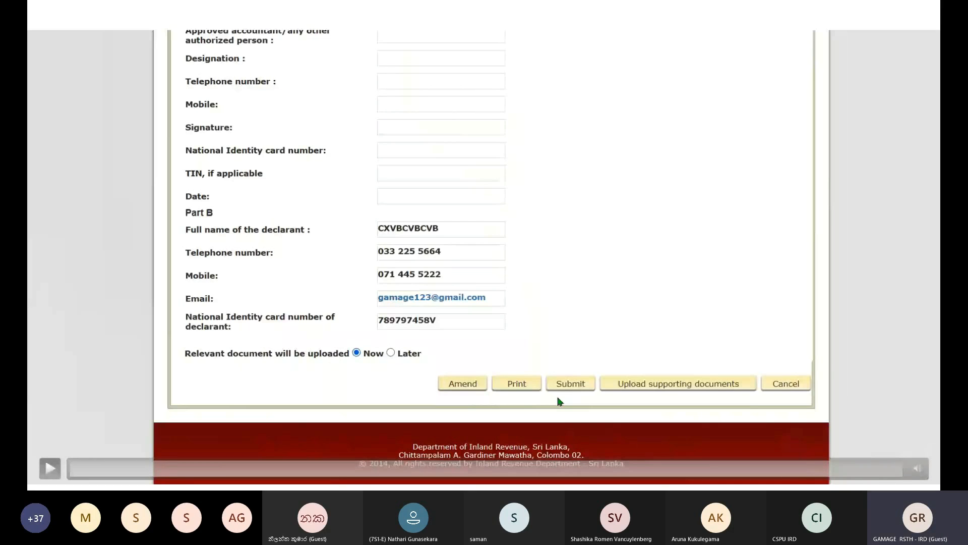
- Play the filing walkthrough until the personal tax matters login page appears
{"action": "left_click", "coordinate": [50, 468]}
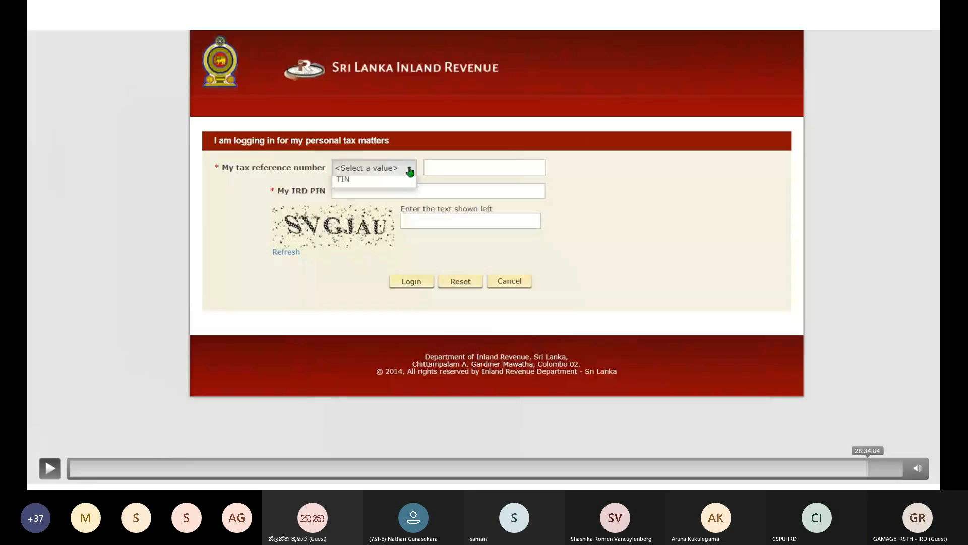
- Attach Book1.xlsx from the Desktop as the IIT Statement of Assets & Liabilities wef 1819 document
{"action": "left_click", "coordinate": [857, 469]}
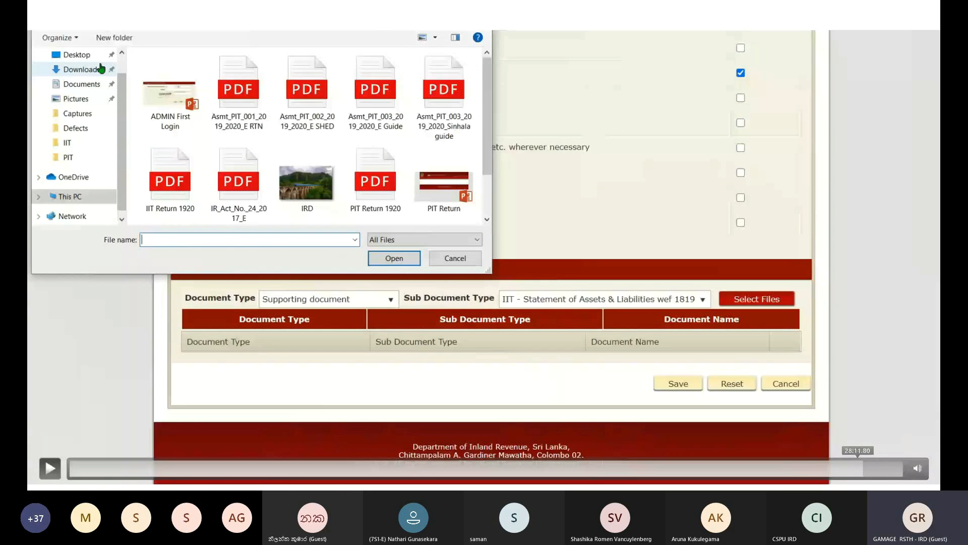
{"action": "left_click", "coordinate": [866, 468]}
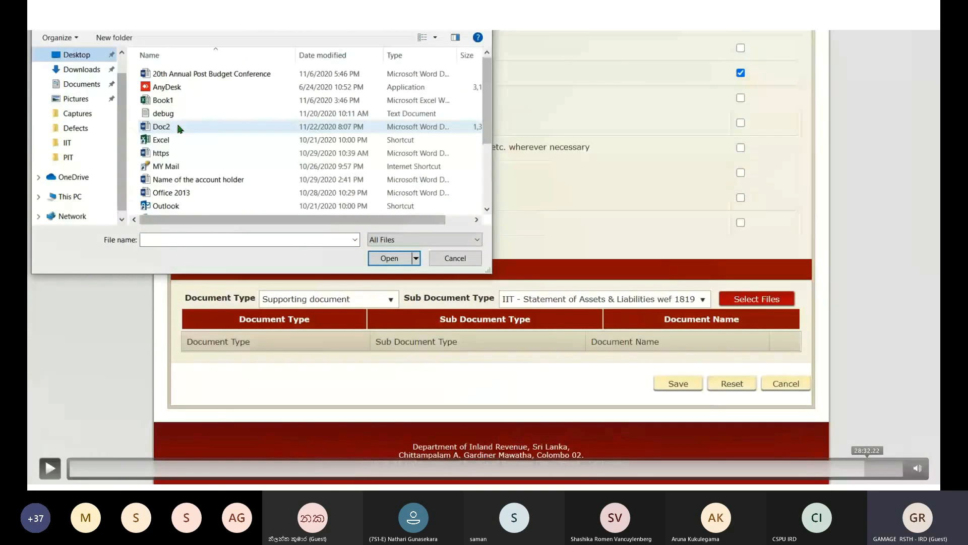
{"action": "key", "text": "space"}
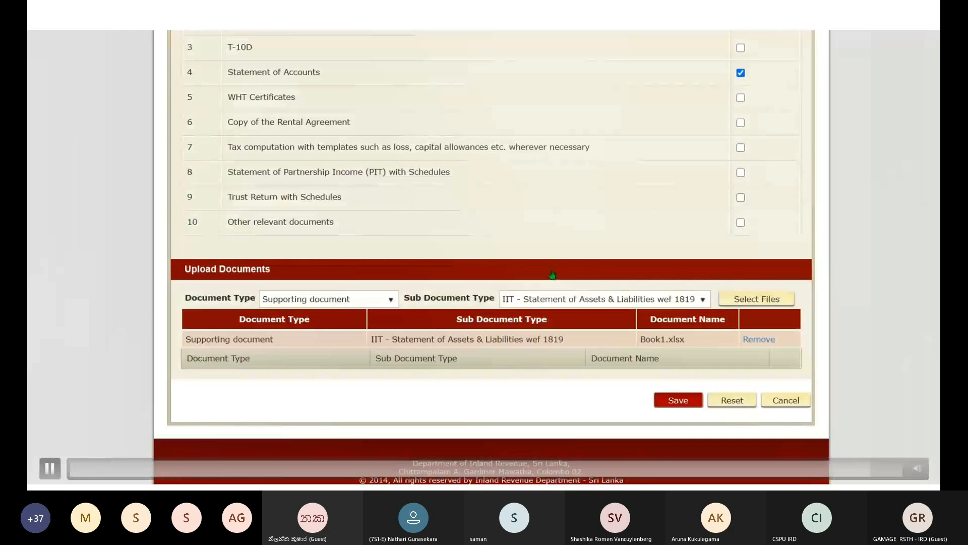
{"action": "left_click", "coordinate": [862, 468]}
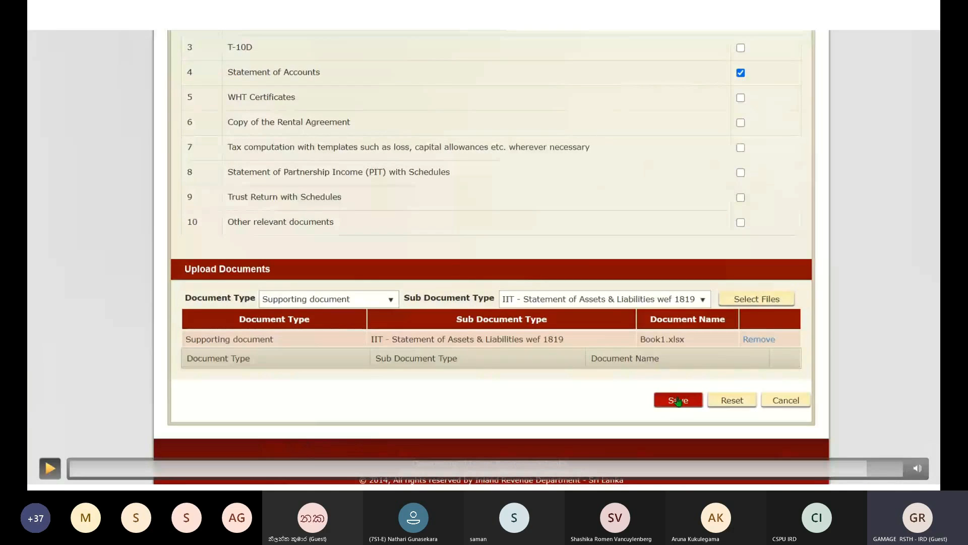
- Save the Upload Documents entry and submit the return, reaching the 'Do you want to submit?' prompt
{"action": "key", "text": "space"}
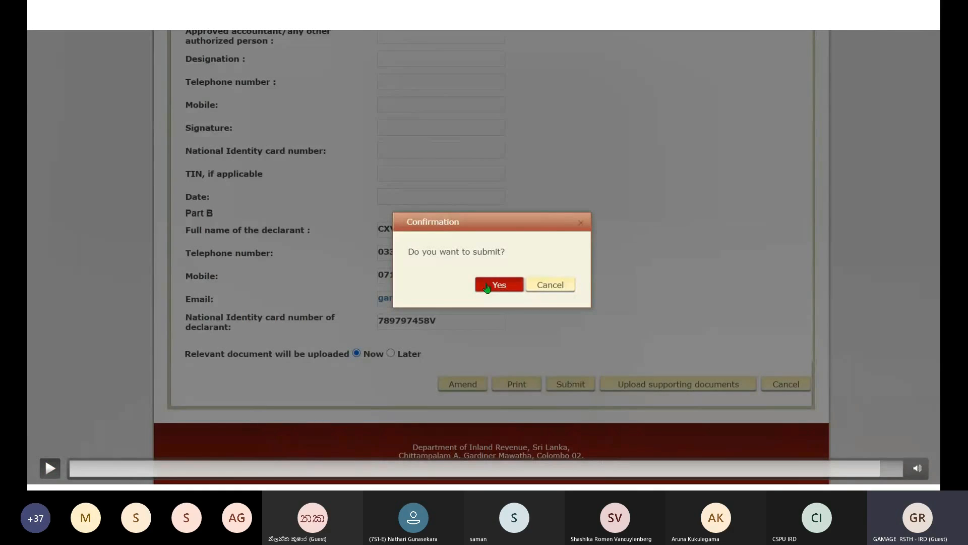
- Confirm with Yes and show the 2019/2020 Receipt of Return dated 2020-11-23
{"action": "left_click", "coordinate": [50, 468]}
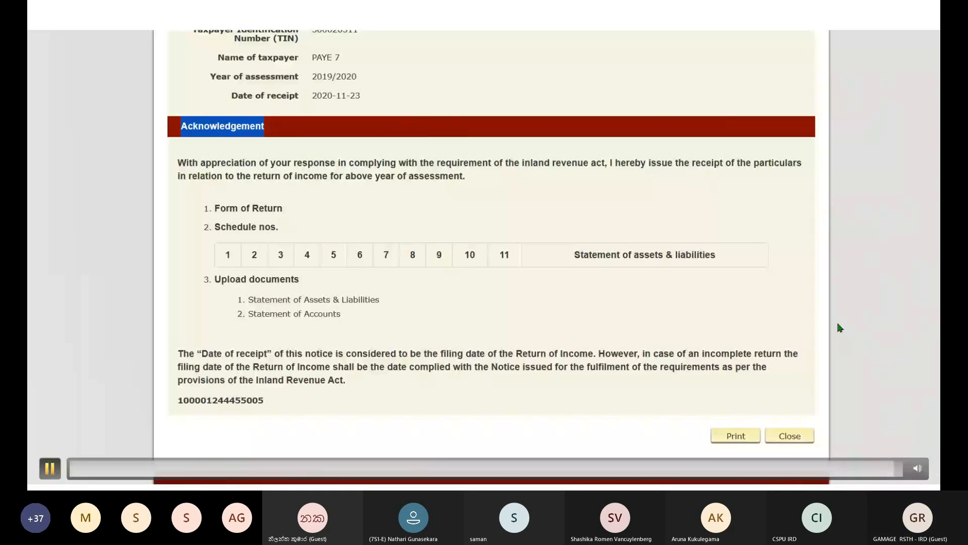
- Close the receipt, proceed past the 2019/2020 SUBMITTED summary, and exit the slide show
{"action": "scroll", "coordinate": [730, 395], "scroll_direction": "down", "scroll_amount": 1}
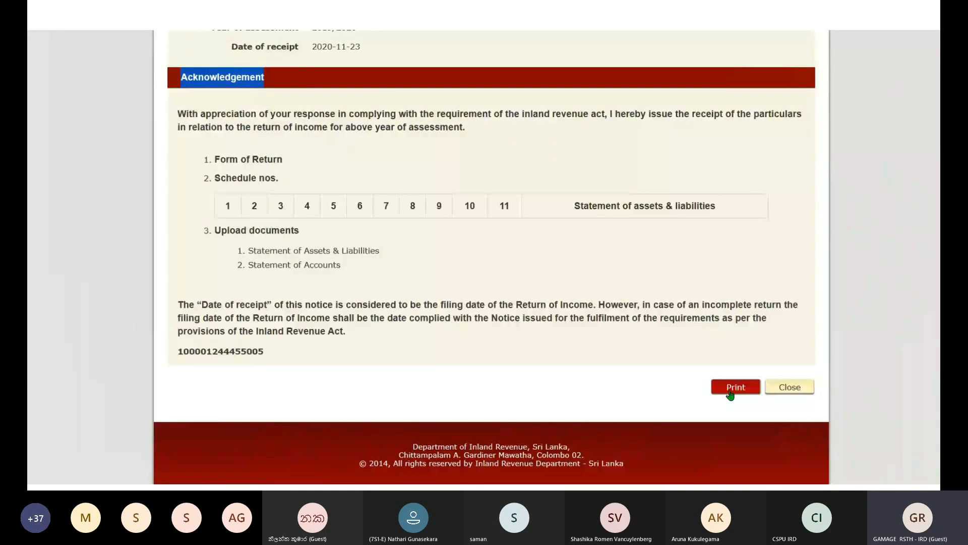
{"action": "left_click", "coordinate": [780, 390]}
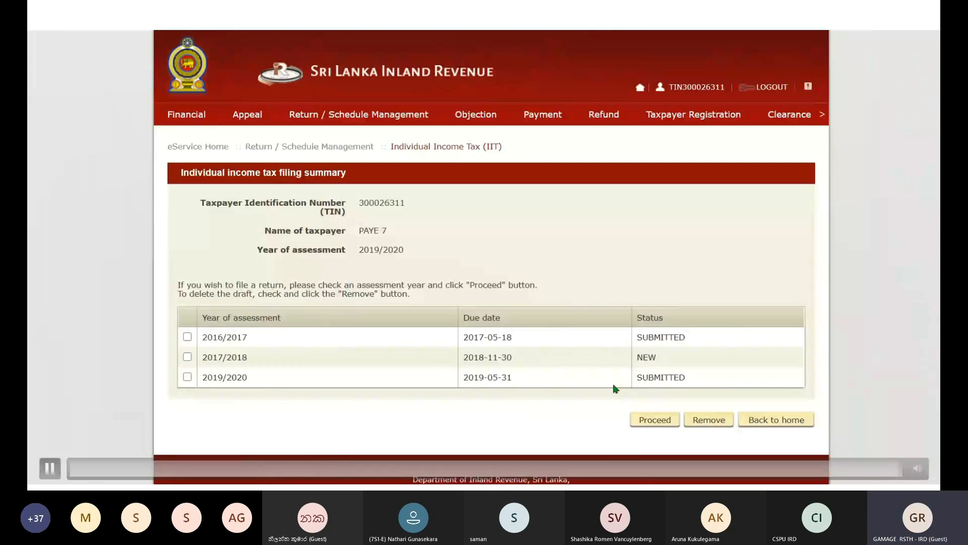
{"action": "left_click", "coordinate": [663, 424]}
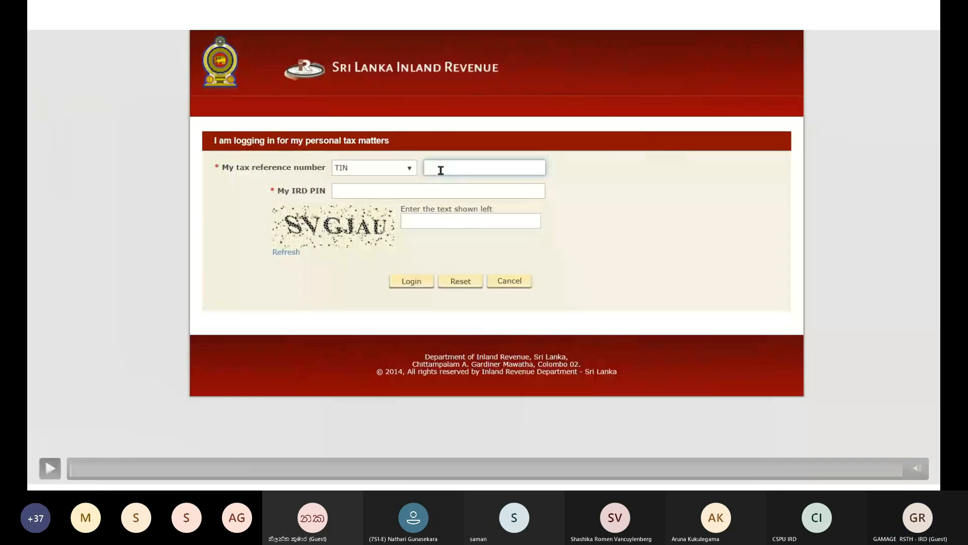
{"action": "key", "text": "Escape"}
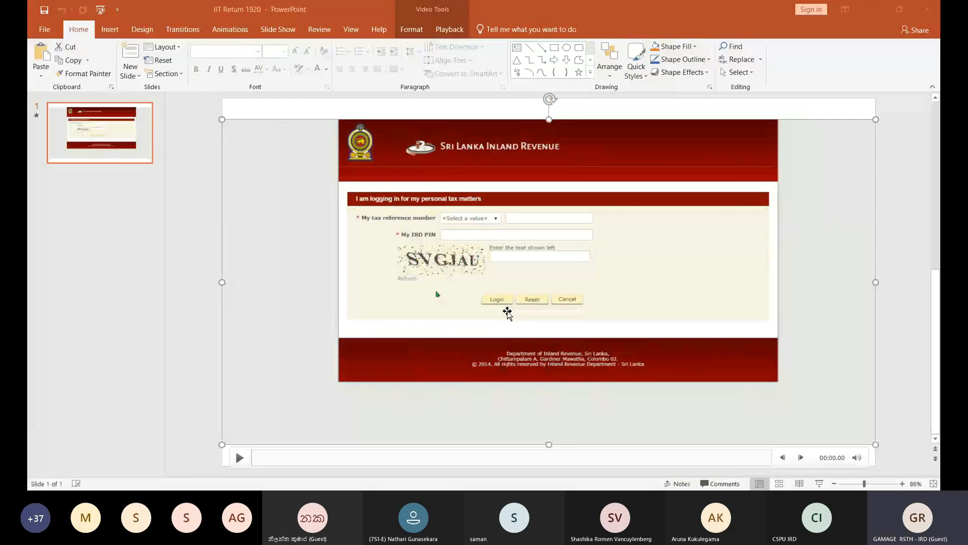